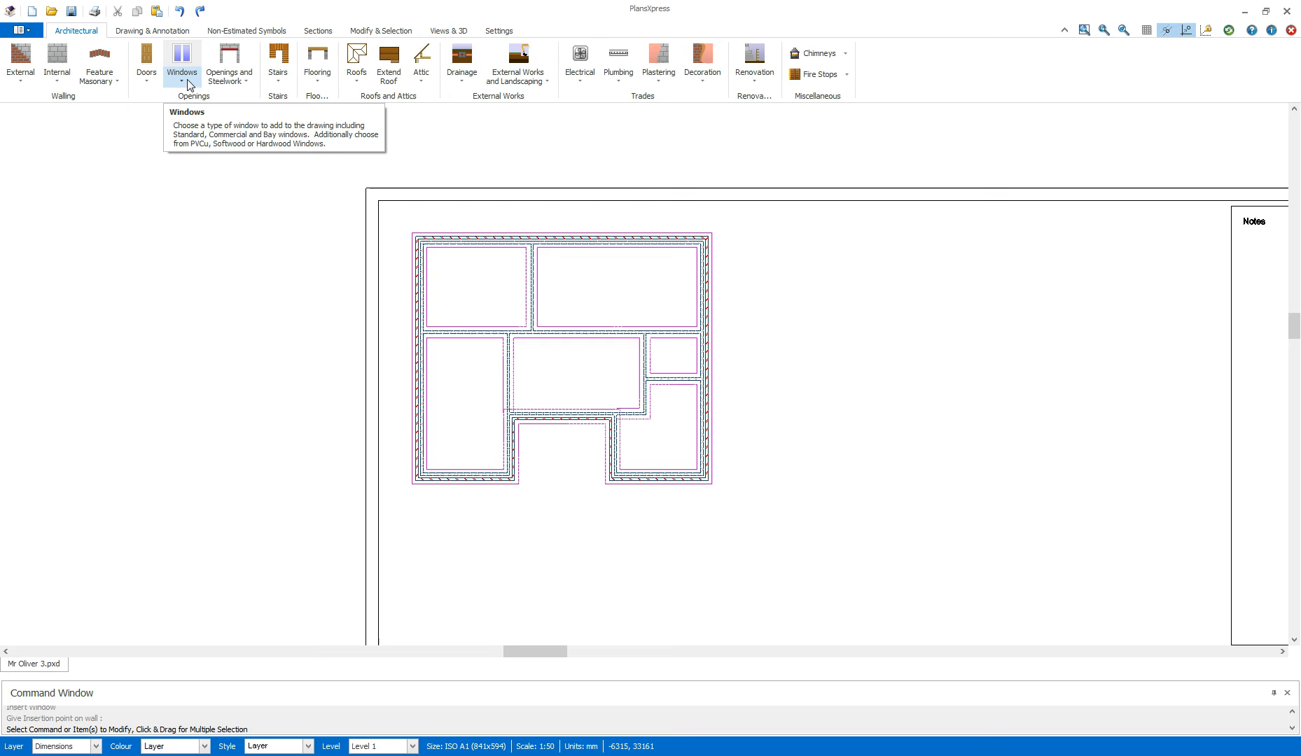
Choose the 312 C 1800 x 1200 window from the 1200 deep PVCu standard windows for insertion.
mouse_move(254, 257)
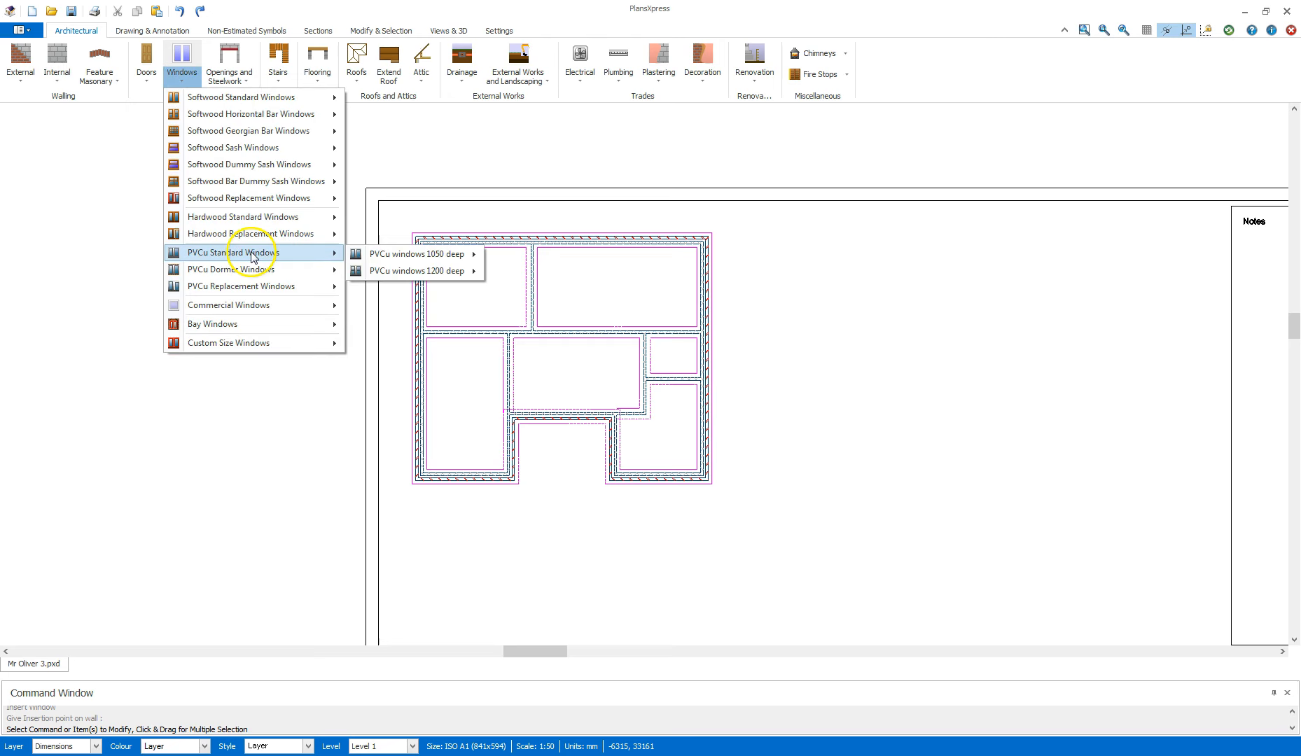
mouse_move(403, 277)
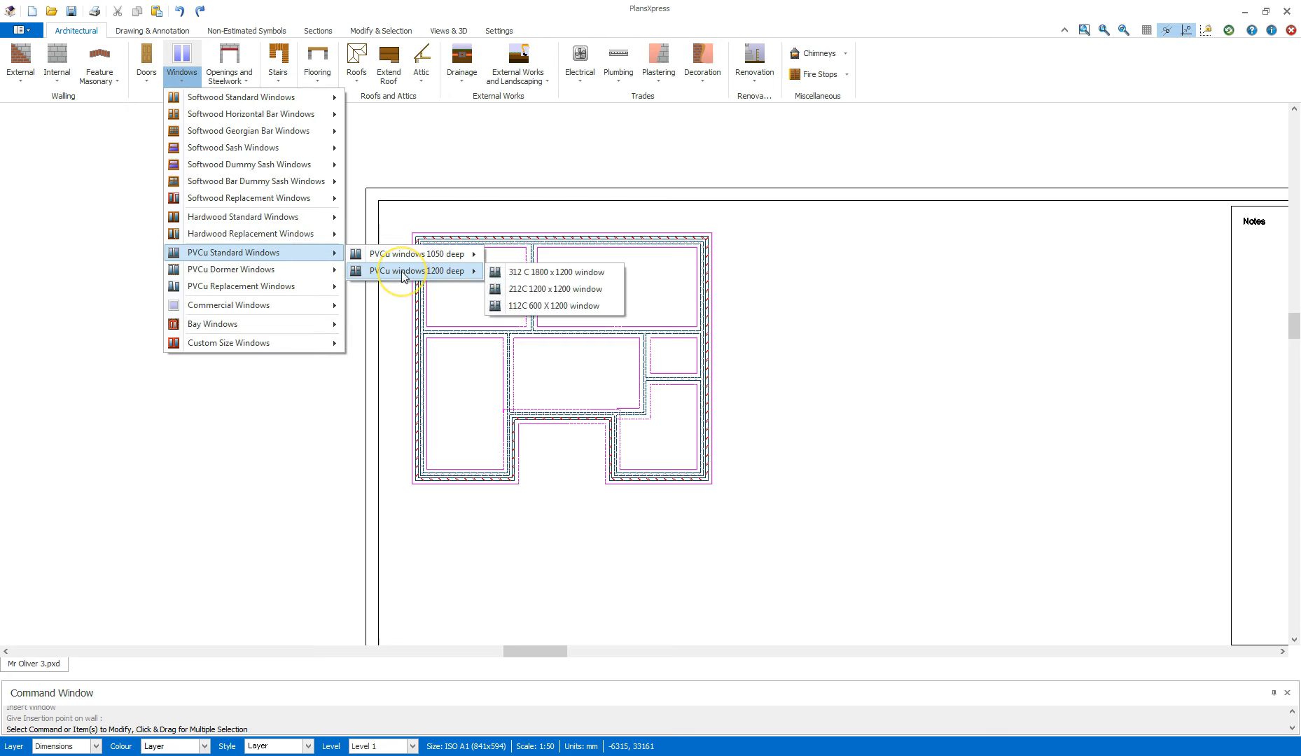
click(528, 274)
click(590, 306)
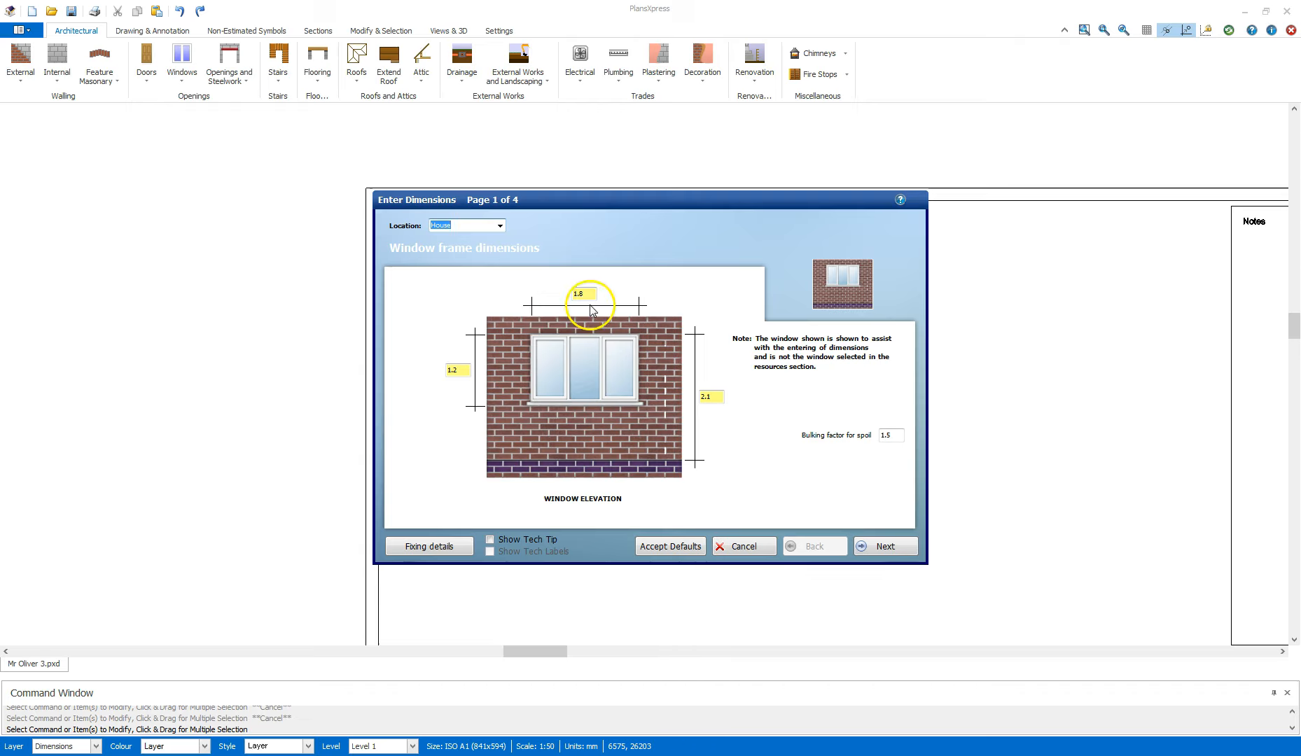
Review the window's frame, lintel height, reveal and jamb dimensions, and accept the defaults.
click(457, 369)
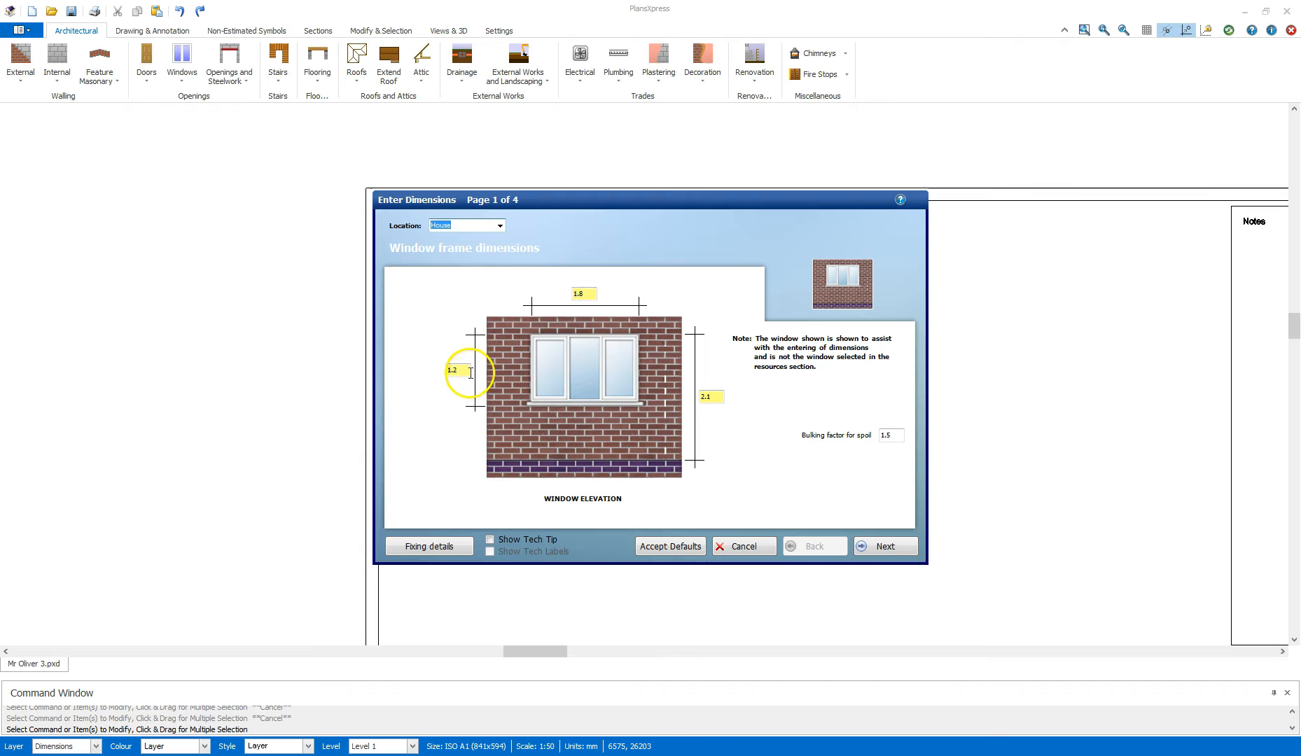
click(581, 293)
click(719, 395)
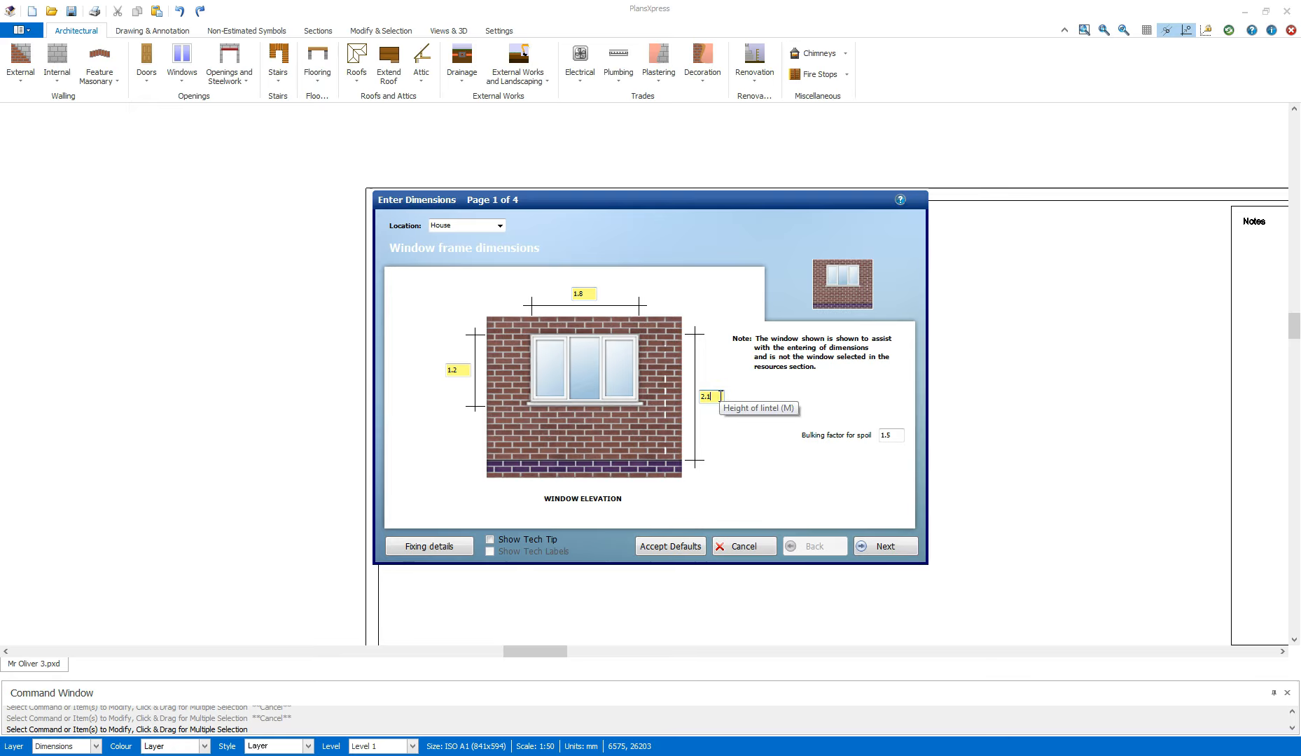
click(876, 549)
click(427, 392)
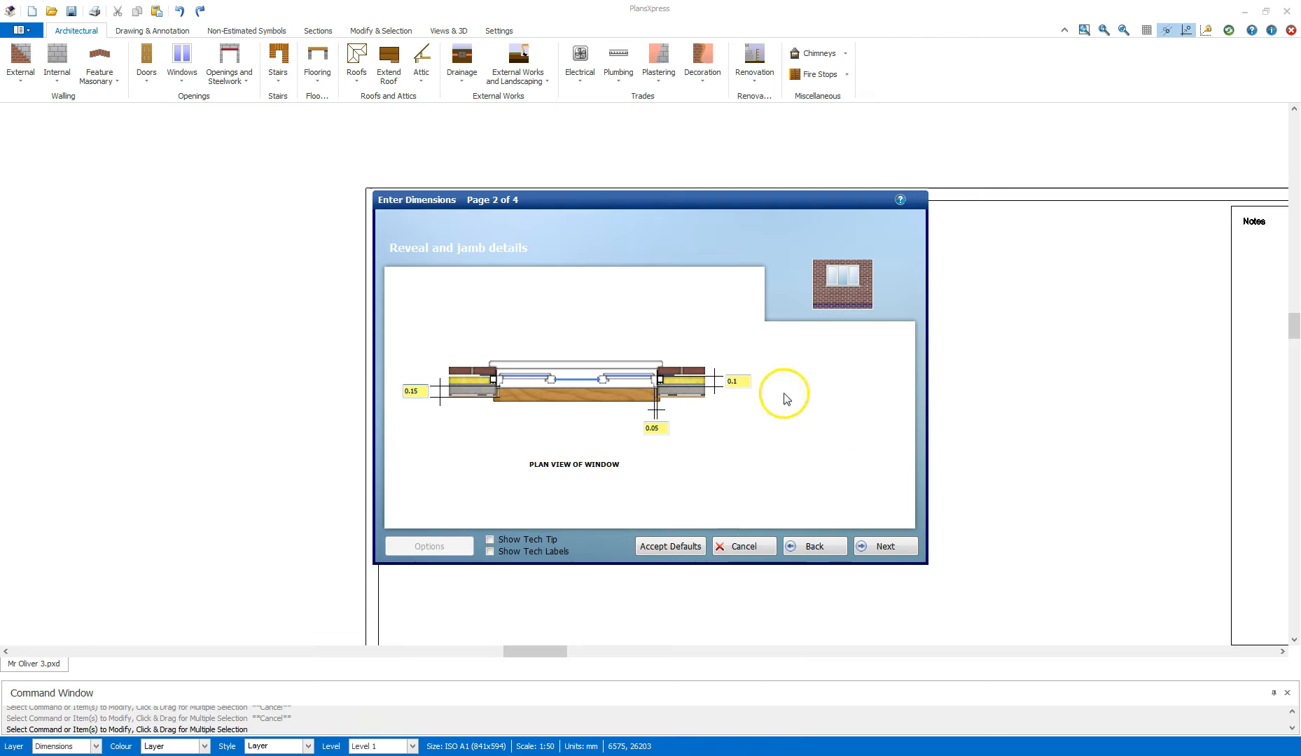
click(669, 551)
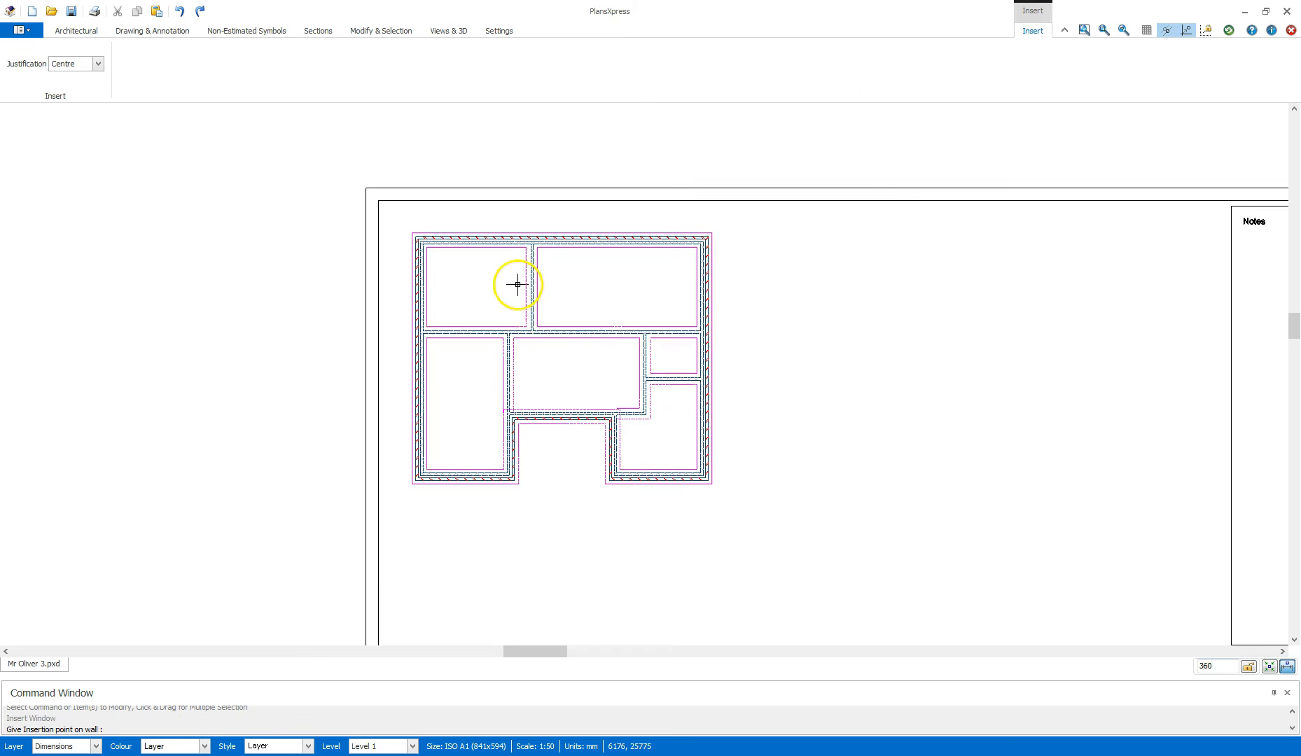
Set the window's insertion justification to Left.
scroll(456, 250, up, 3)
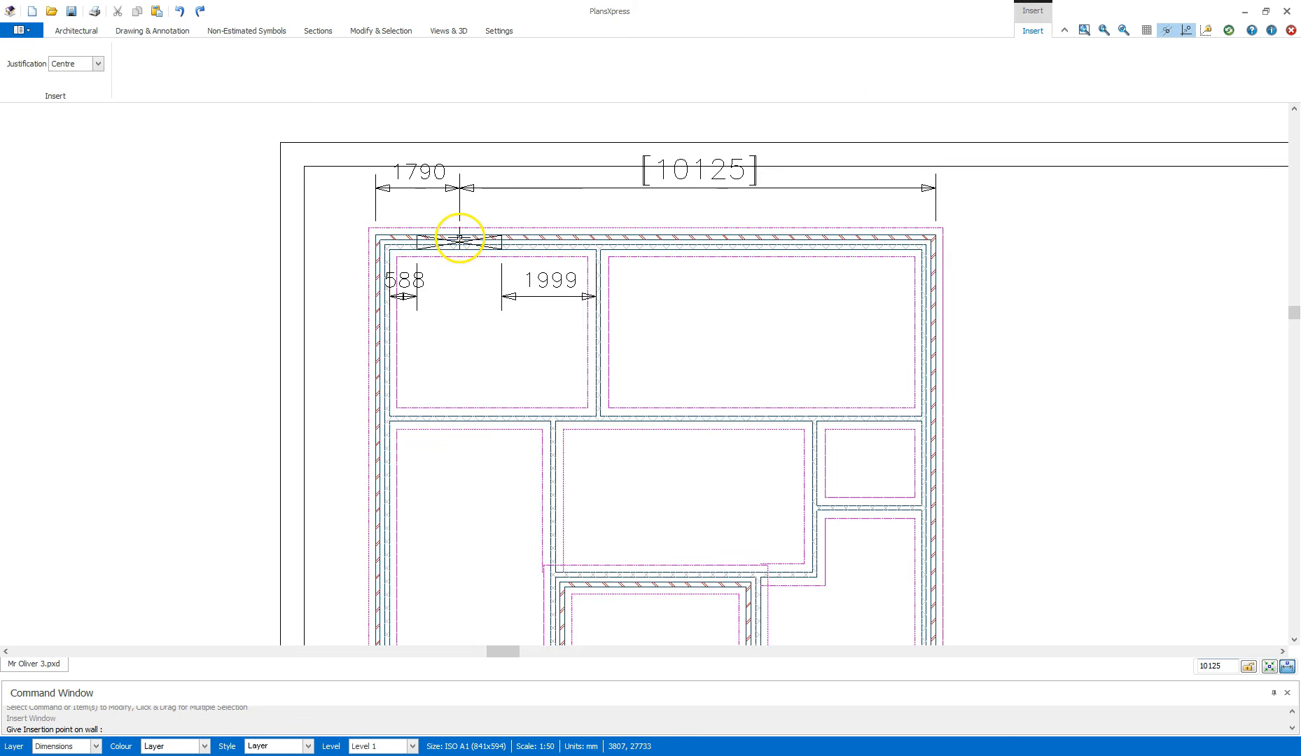
scroll(462, 237, up, 2)
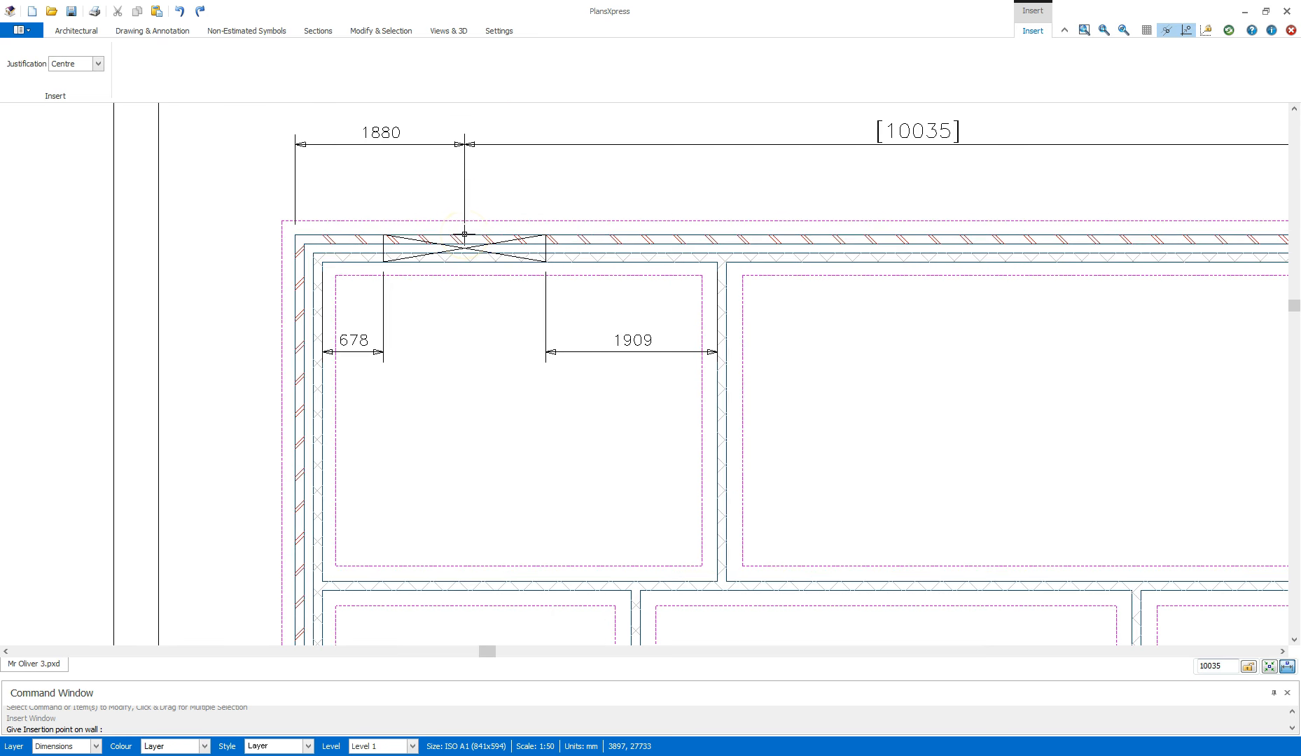
click(460, 259)
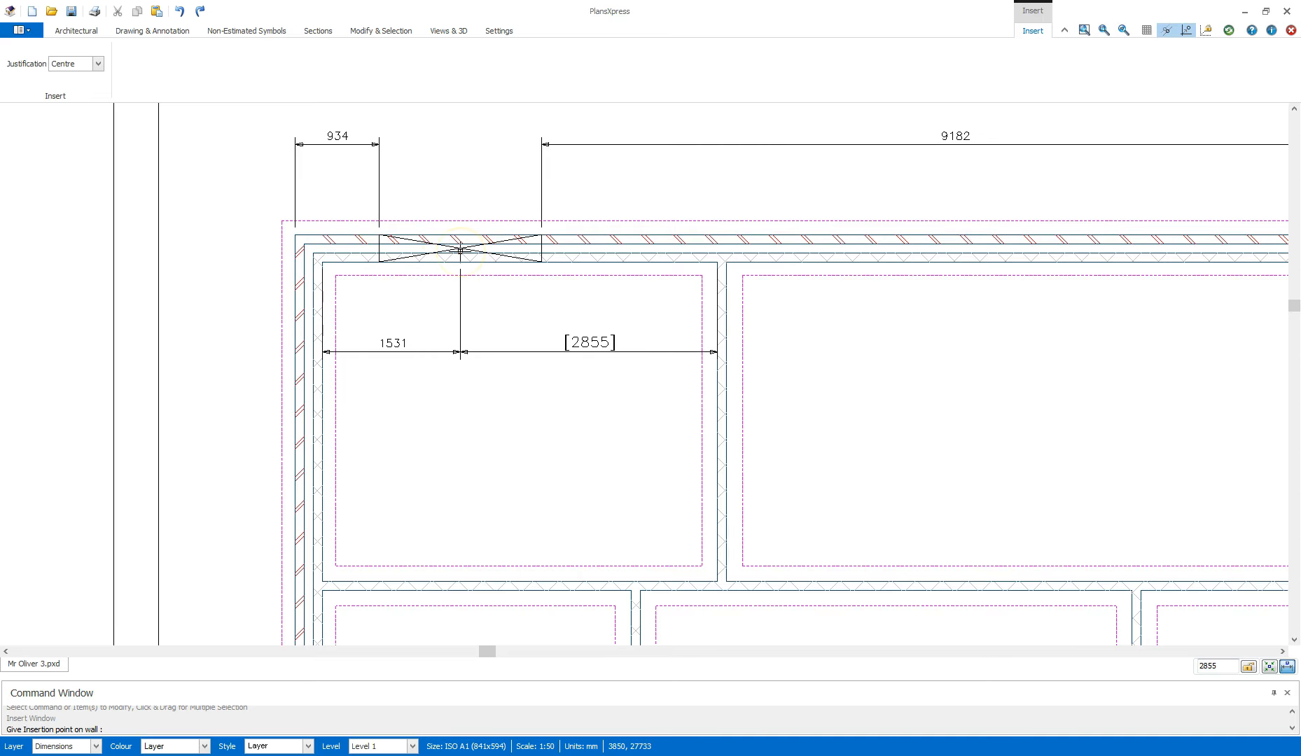
click(98, 65)
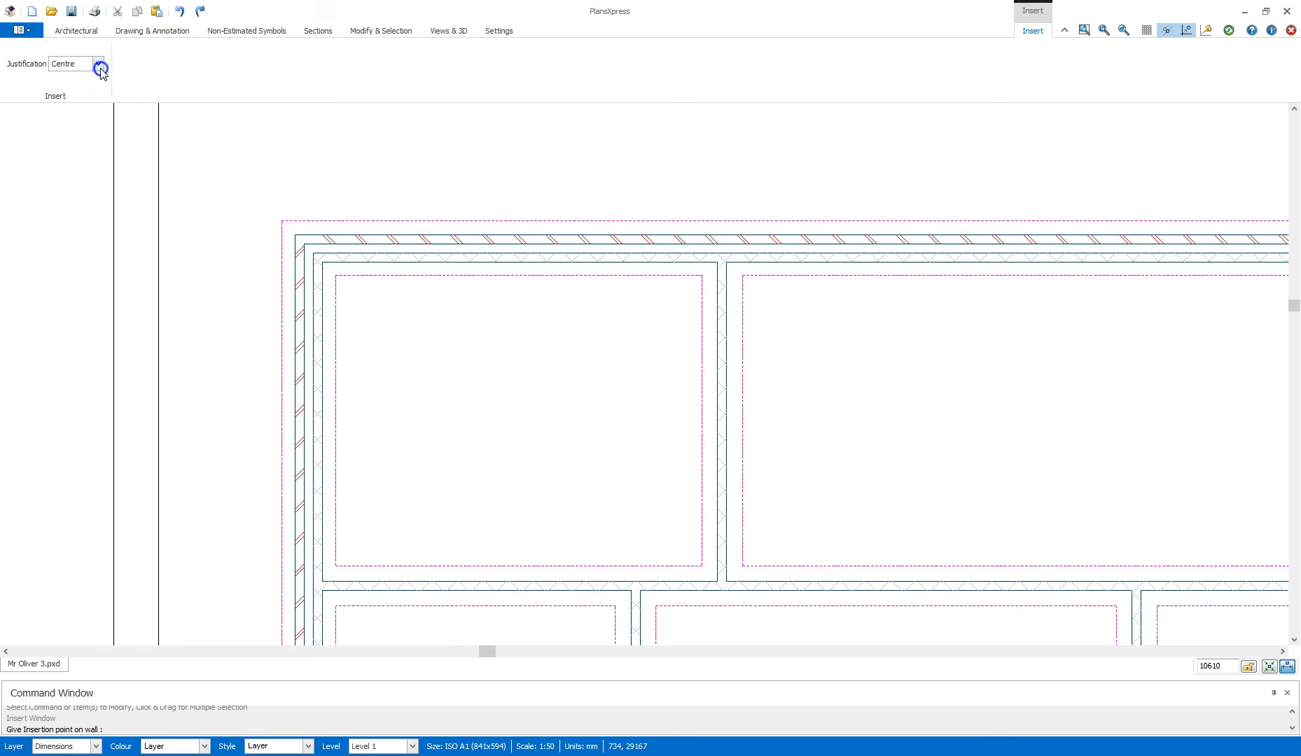
click(84, 79)
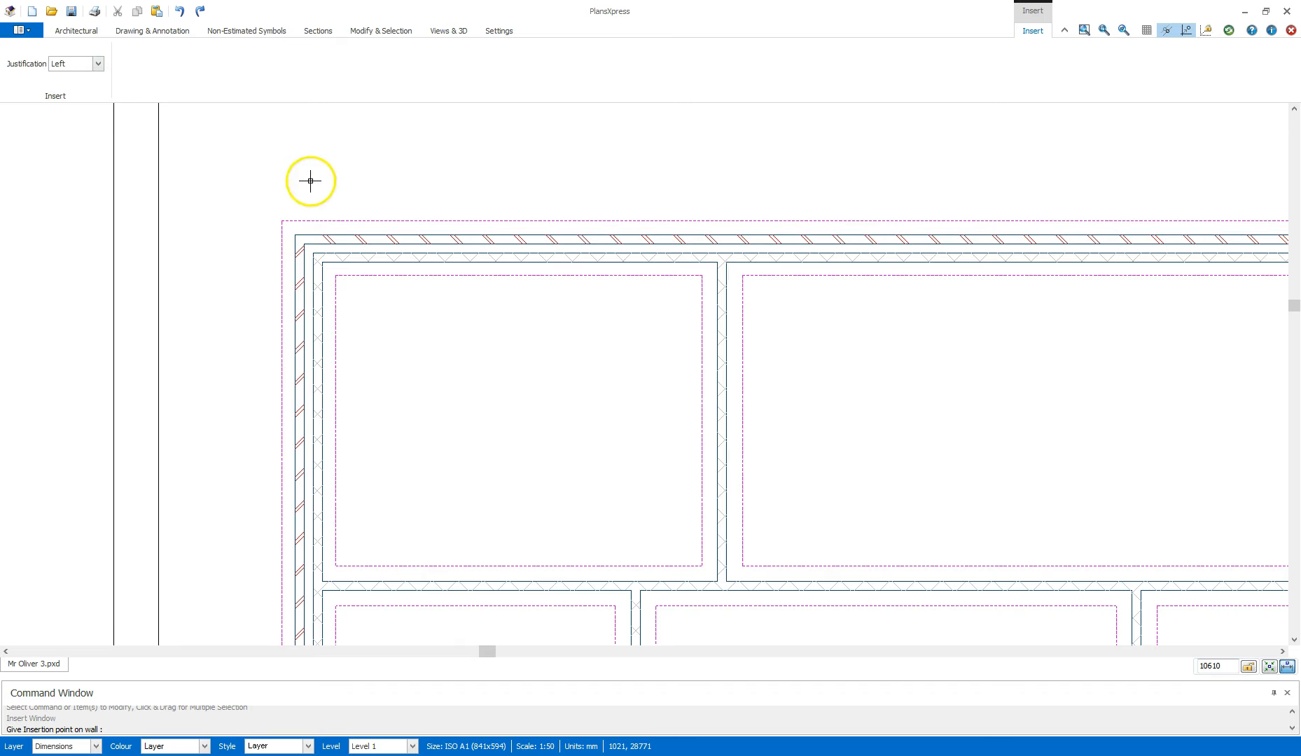
Insert the window in the upper-left room's top external wall, 1115 mm from the outer left corner, and refresh the drawing.
click(408, 247)
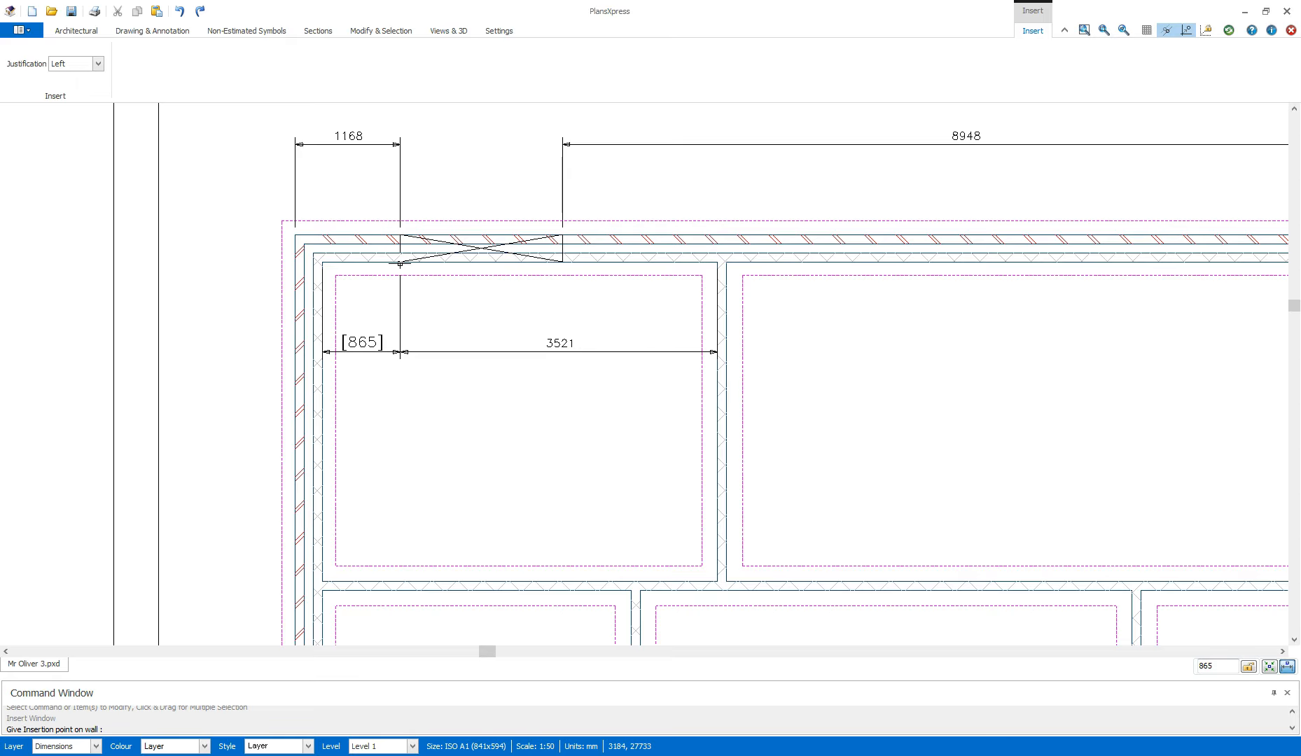
click(400, 238)
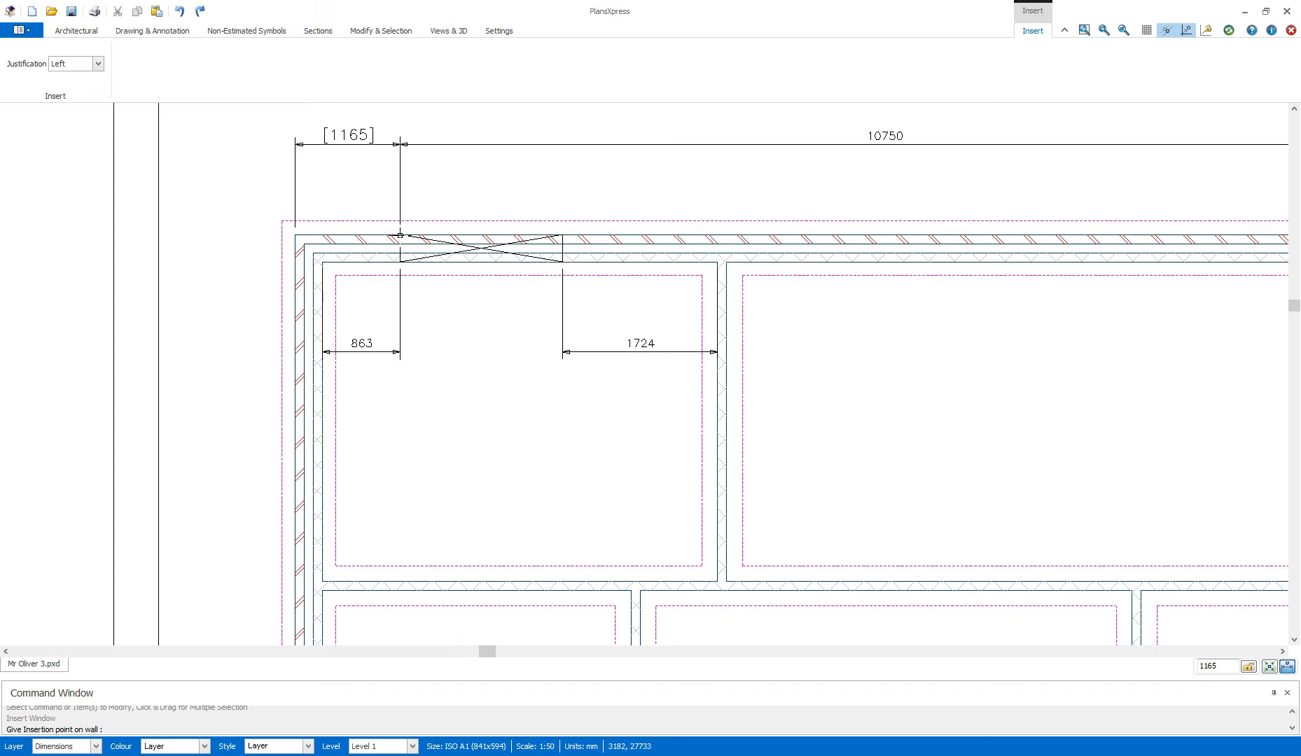
mouse_move(400, 236)
mouse_down()
mouse_move(389, 234)
mouse_move(414, 232)
mouse_up()
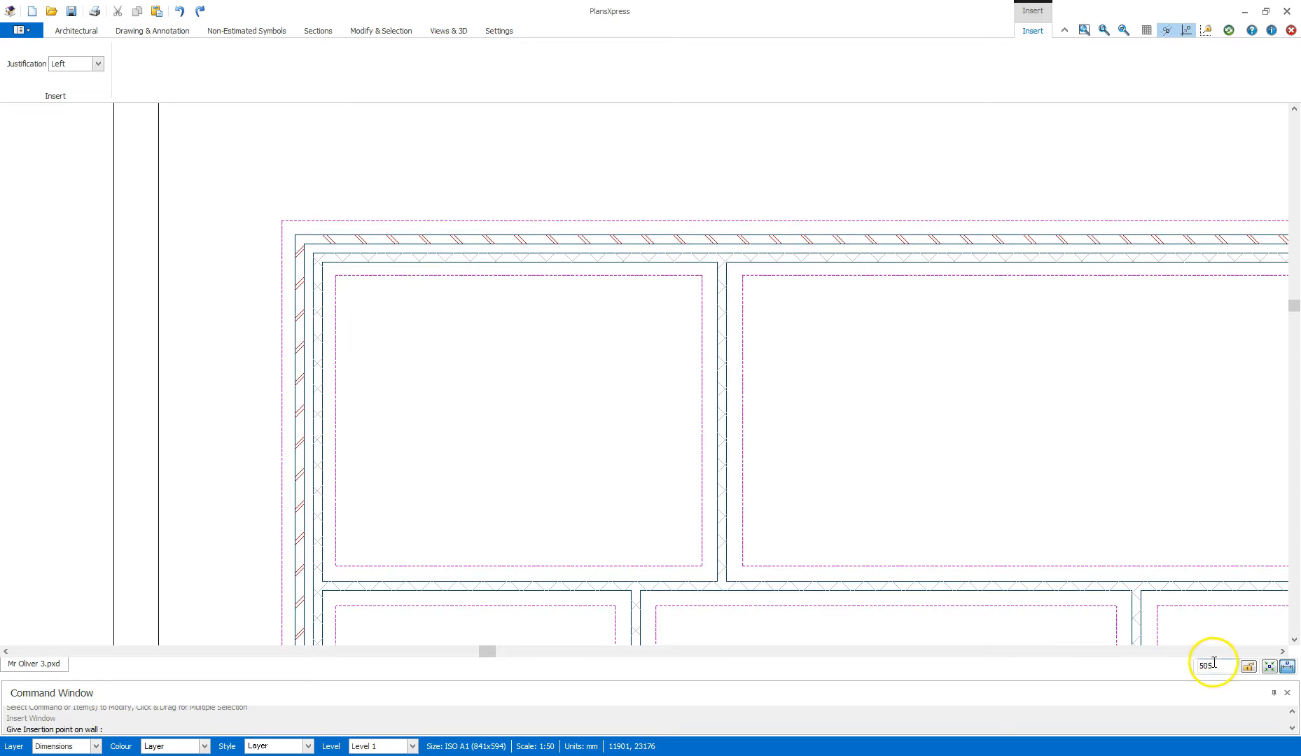
drag(1227, 665, 1129, 660)
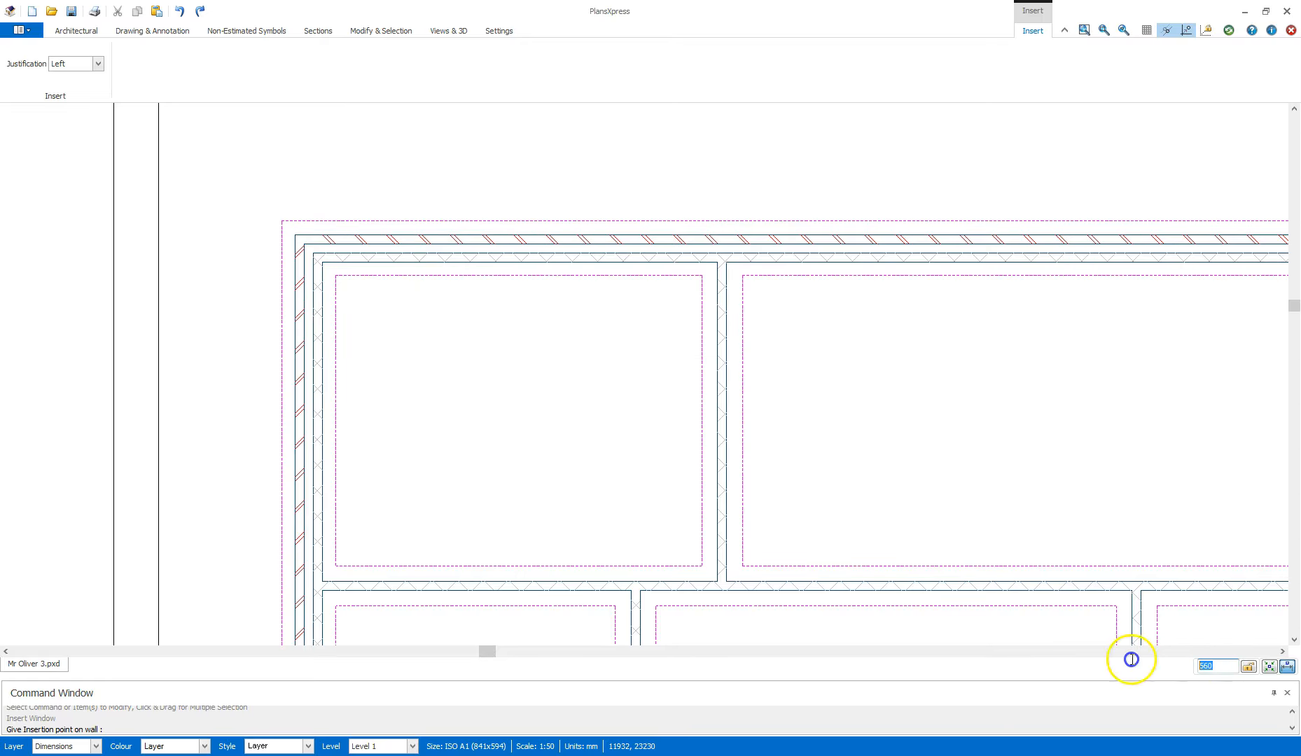
drag(1232, 665, 1176, 663)
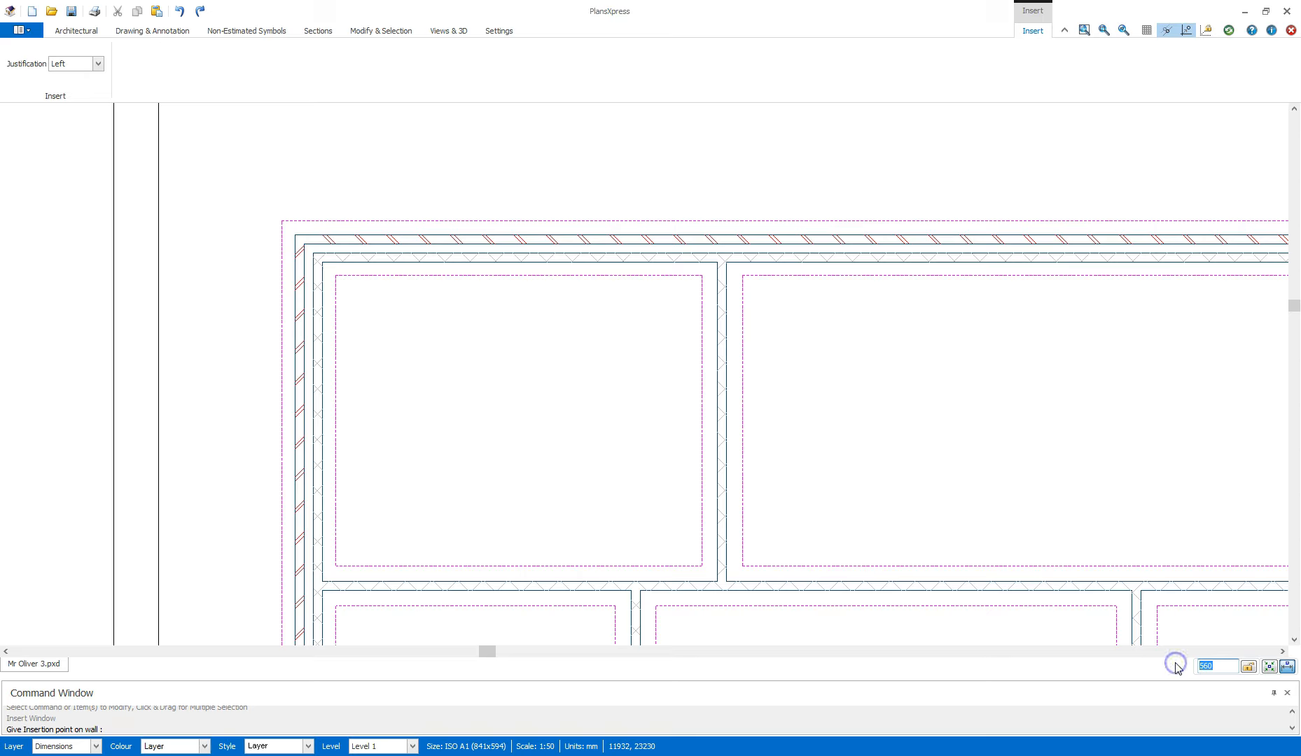
key(BackSpace)
text(1115)
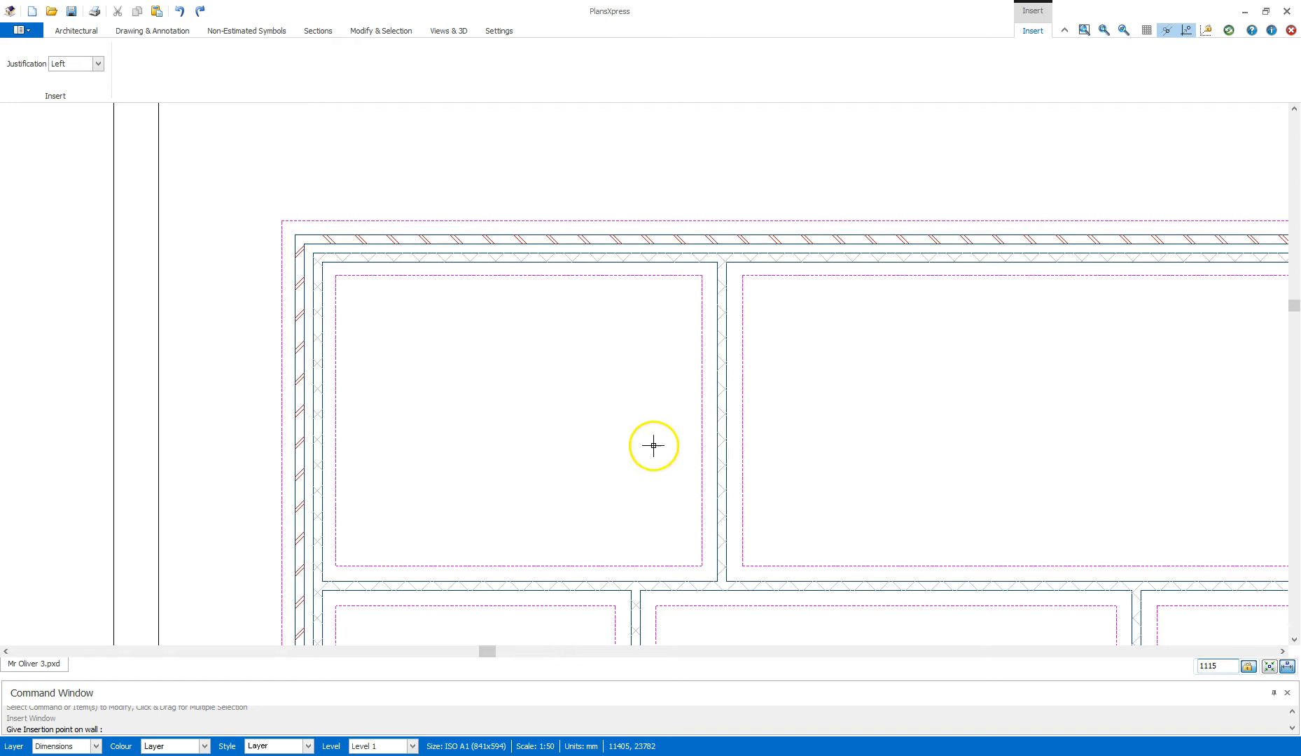
click(387, 240)
click(430, 397)
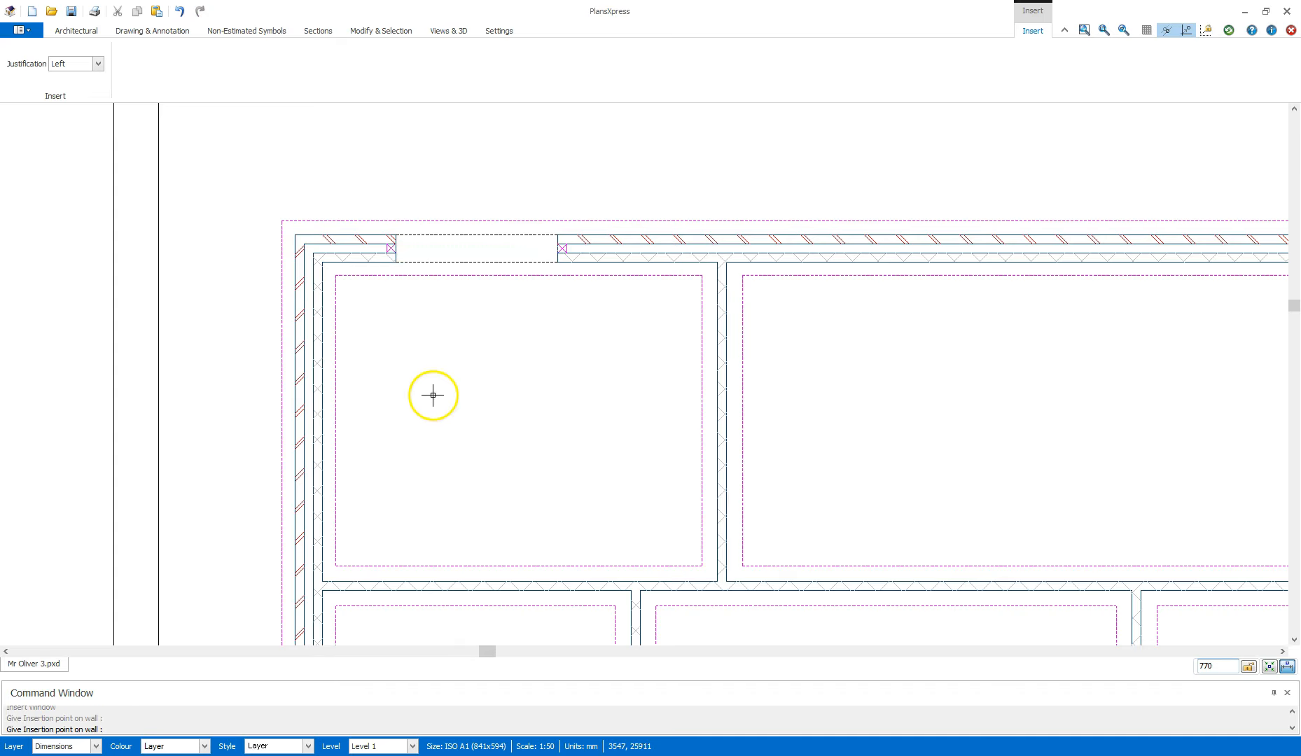
click(1230, 30)
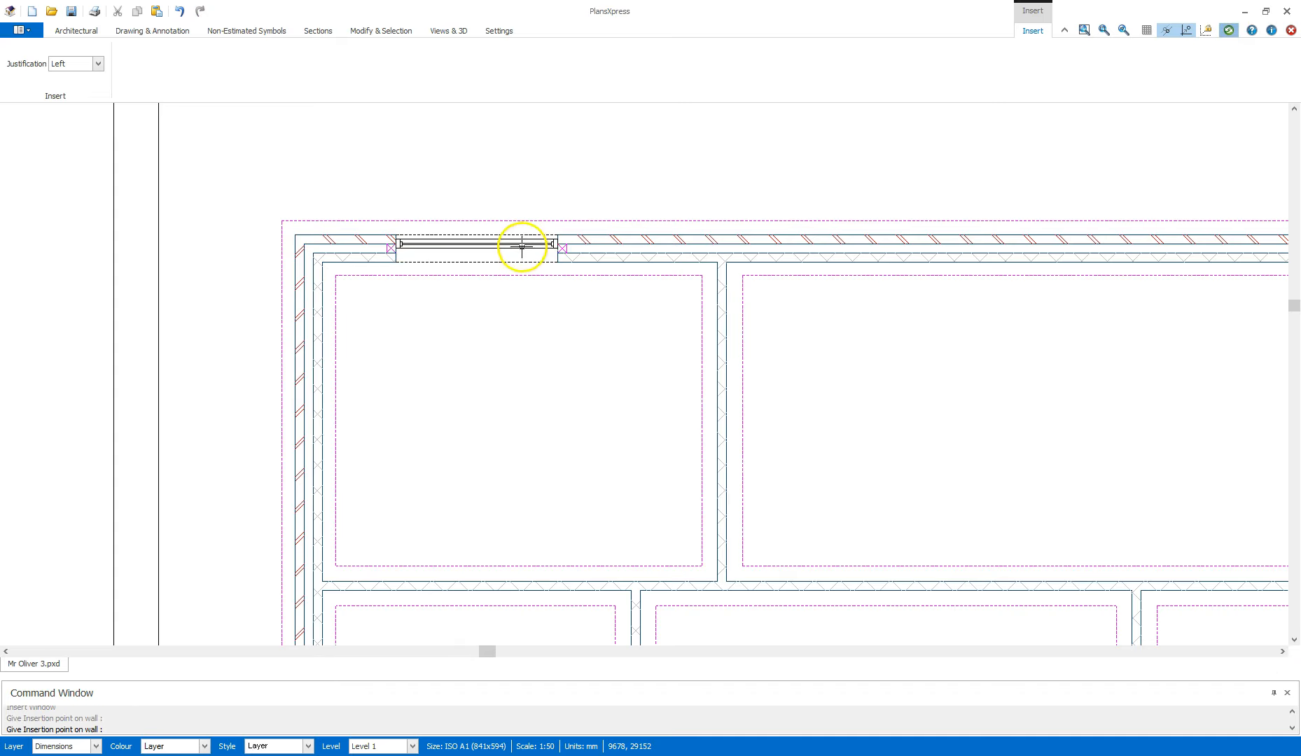
key(Escape)
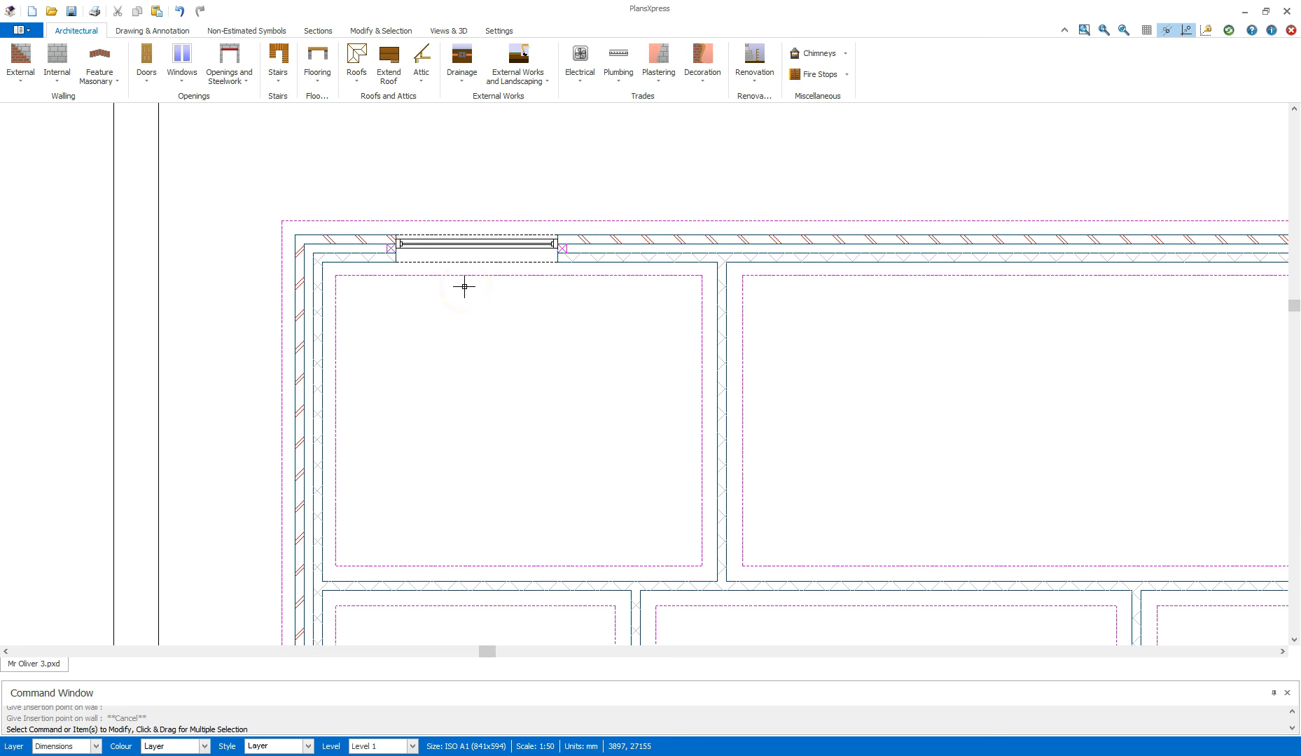
Insert the same window type in the upper-right room's right external wall, 1115 mm below the outer top corner.
scroll(464, 285, down, 2)
mouse_move(988, 346)
middle_down()
mouse_move(727, 308)
mouse_move(470, 317)
middle_up()
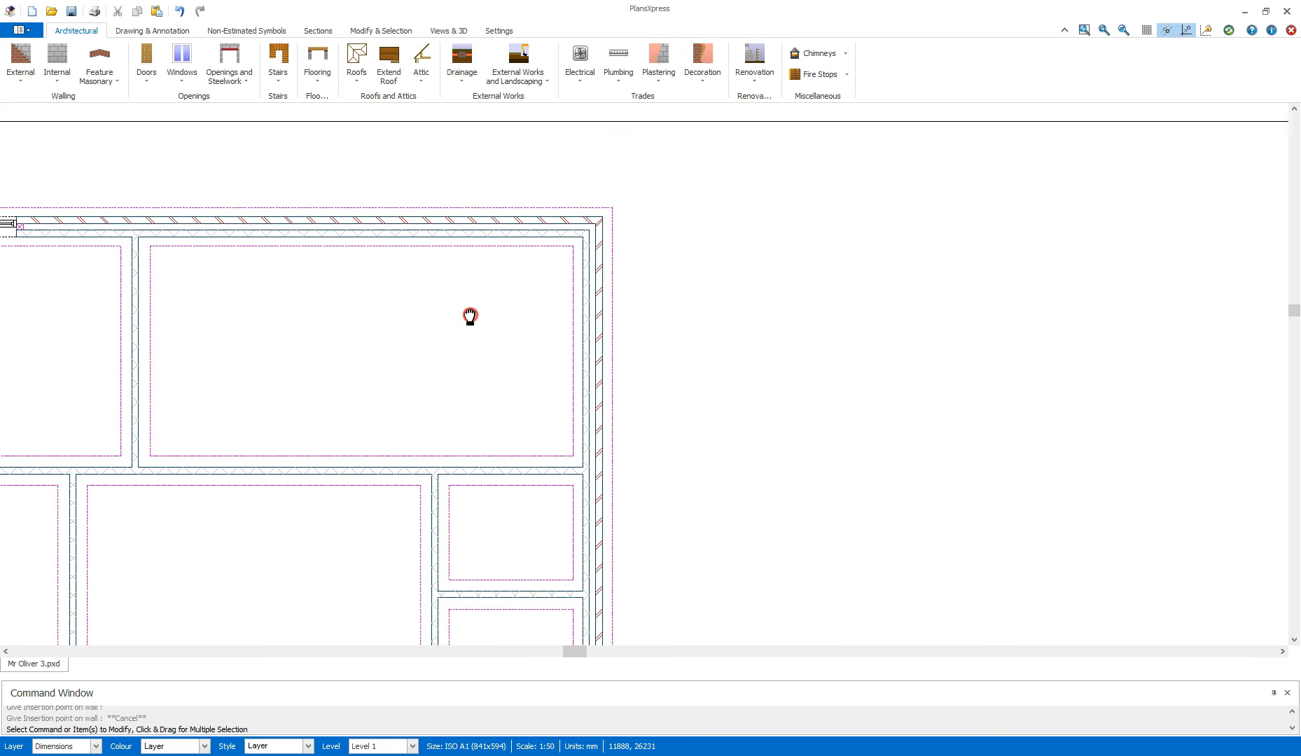
right_click(599, 290)
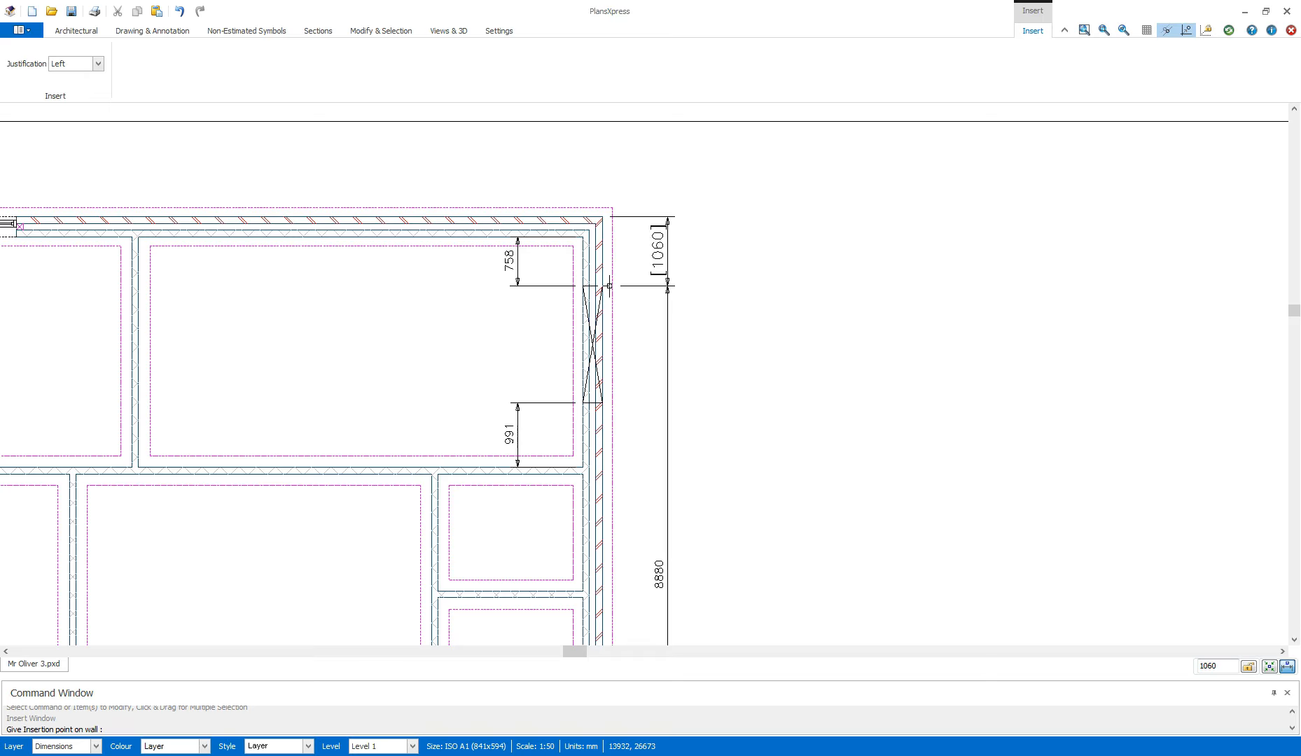
drag(1218, 663, 1159, 661)
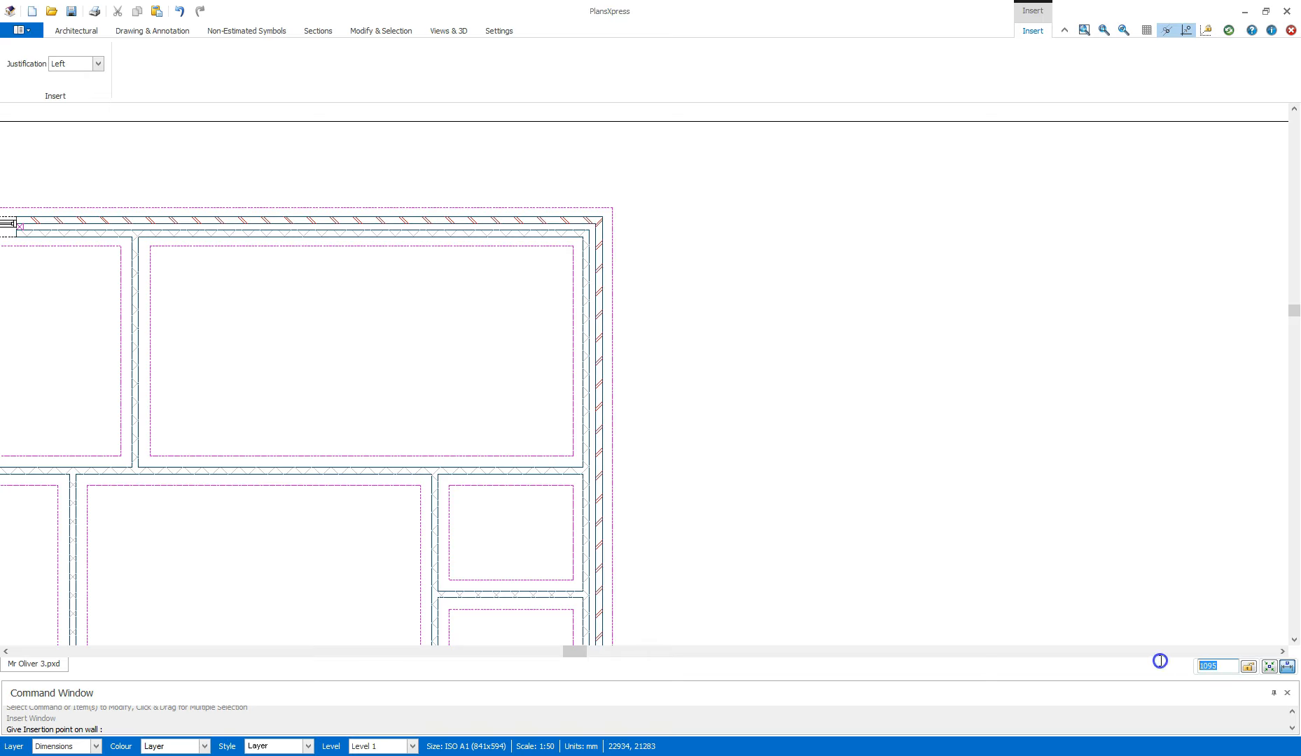
text(1115)
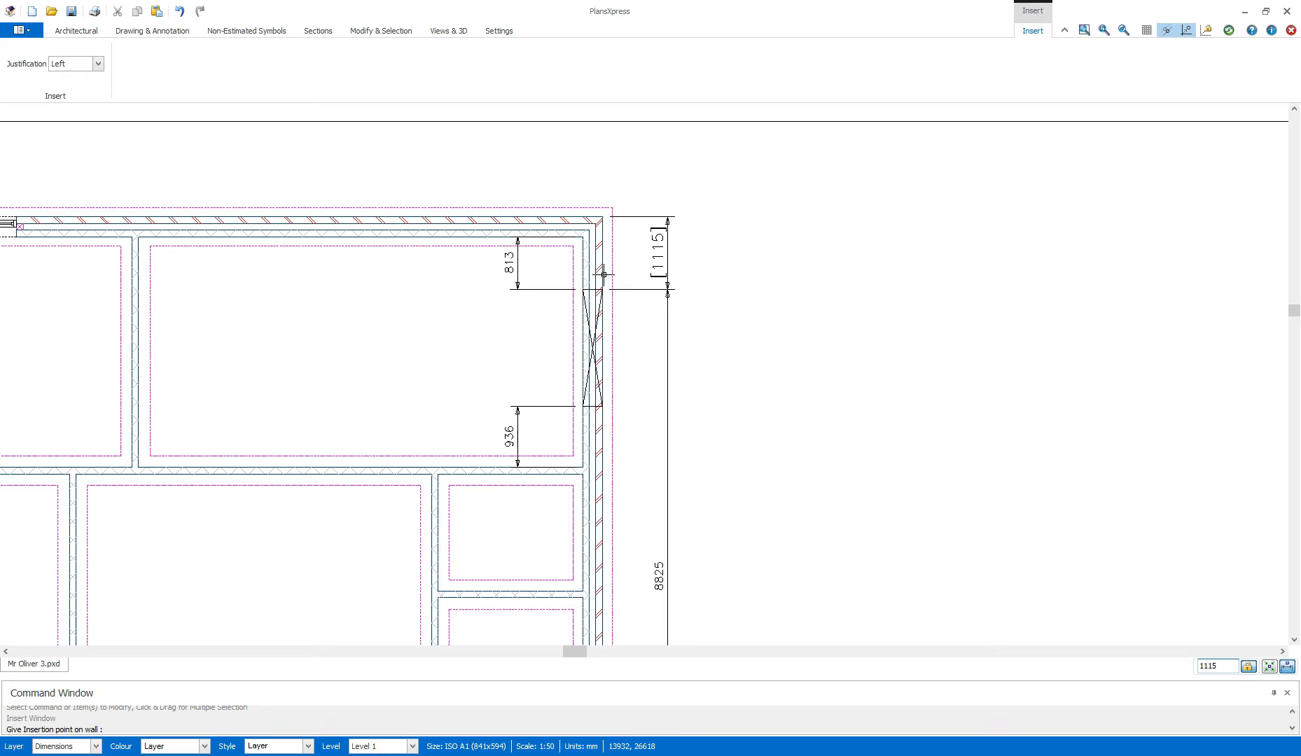
click(604, 276)
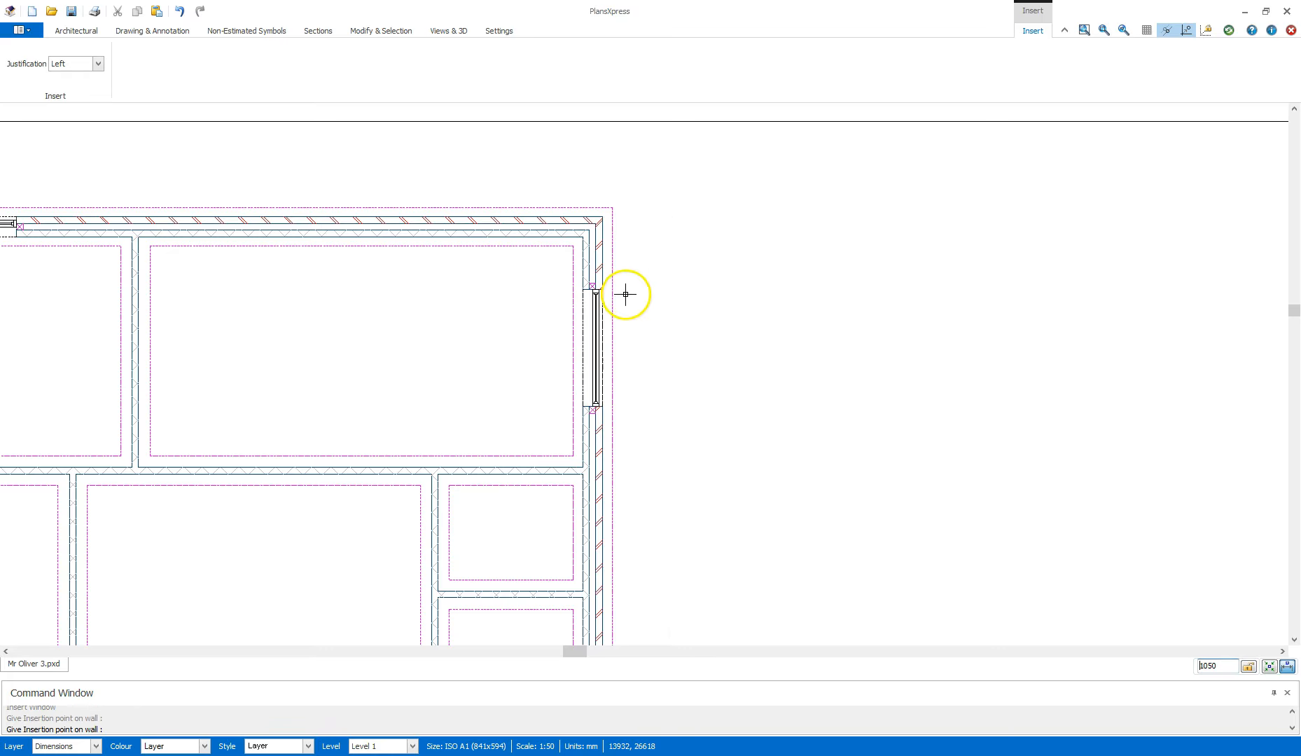
Insert a window in the lower-right room's bottom external wall, 1115 mm from the building's outer right corner.
mouse_move(659, 587)
middle_down()
mouse_move(677, 273)
mouse_move(711, 139)
middle_up()
scroll(552, 399, up, 1)
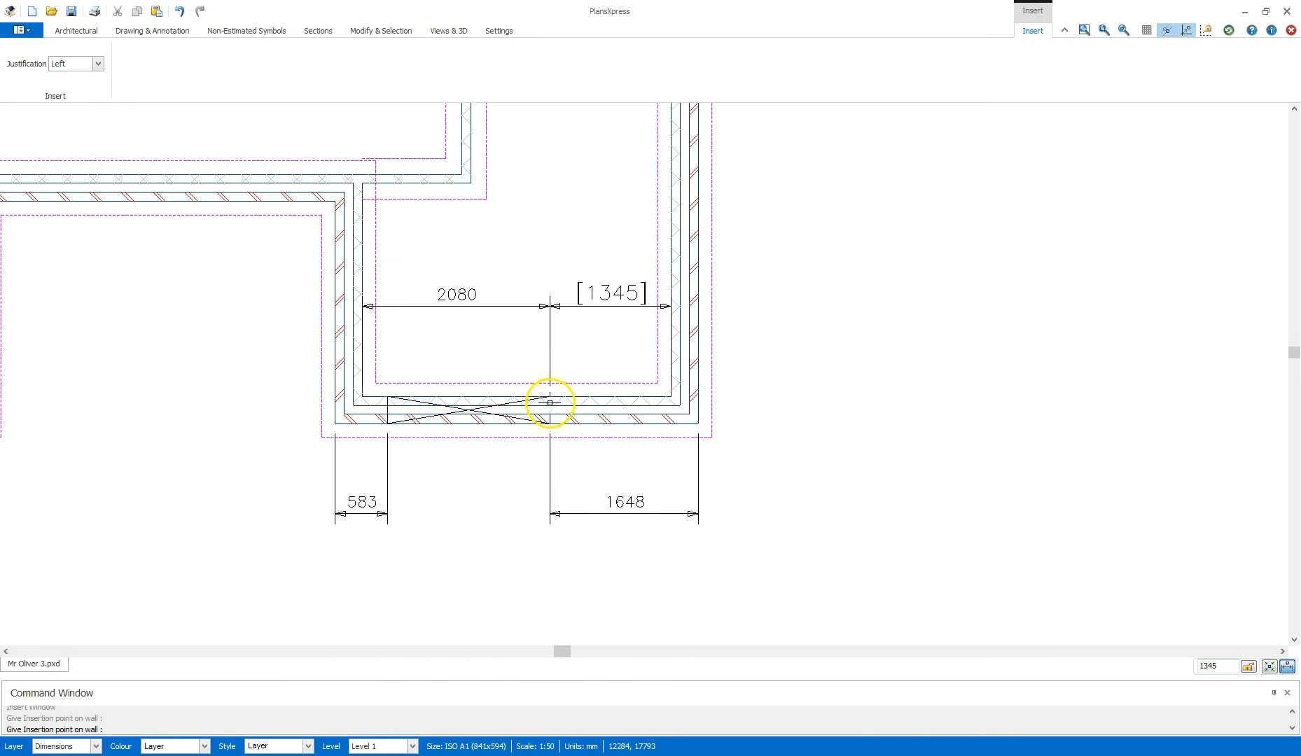
drag(1221, 666, 1121, 665)
text(1115)
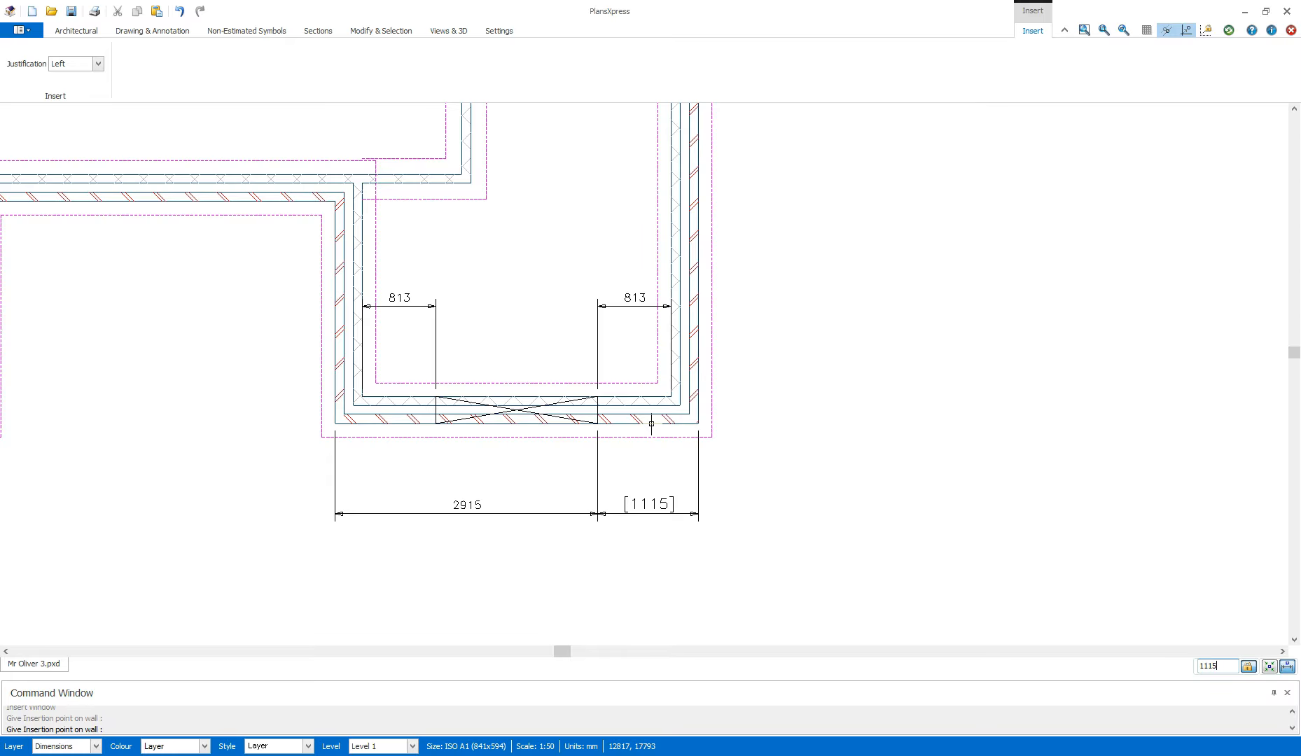
click(652, 423)
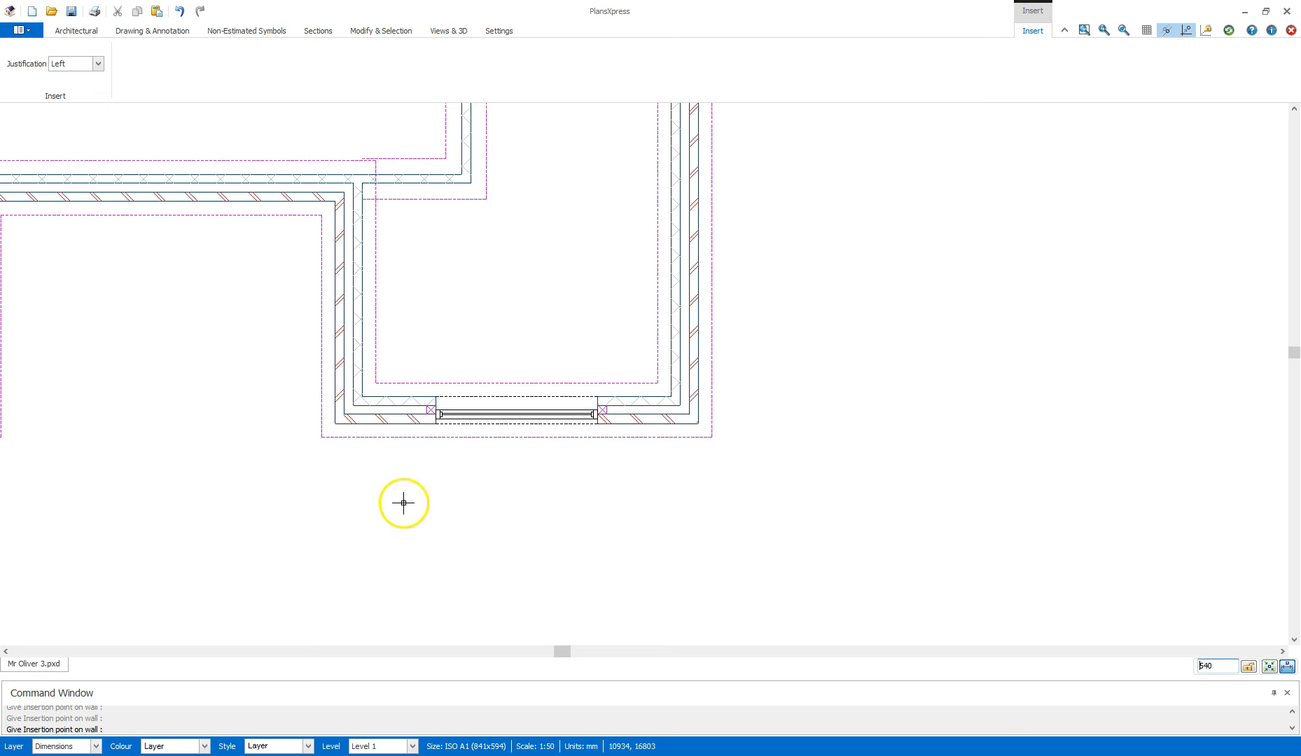
Insert a window in the lower-left room's left external wall, 3365 mm above the building's outer bottom corner.
scroll(250, 445, down, 2)
middle_drag(203, 410, 714, 541)
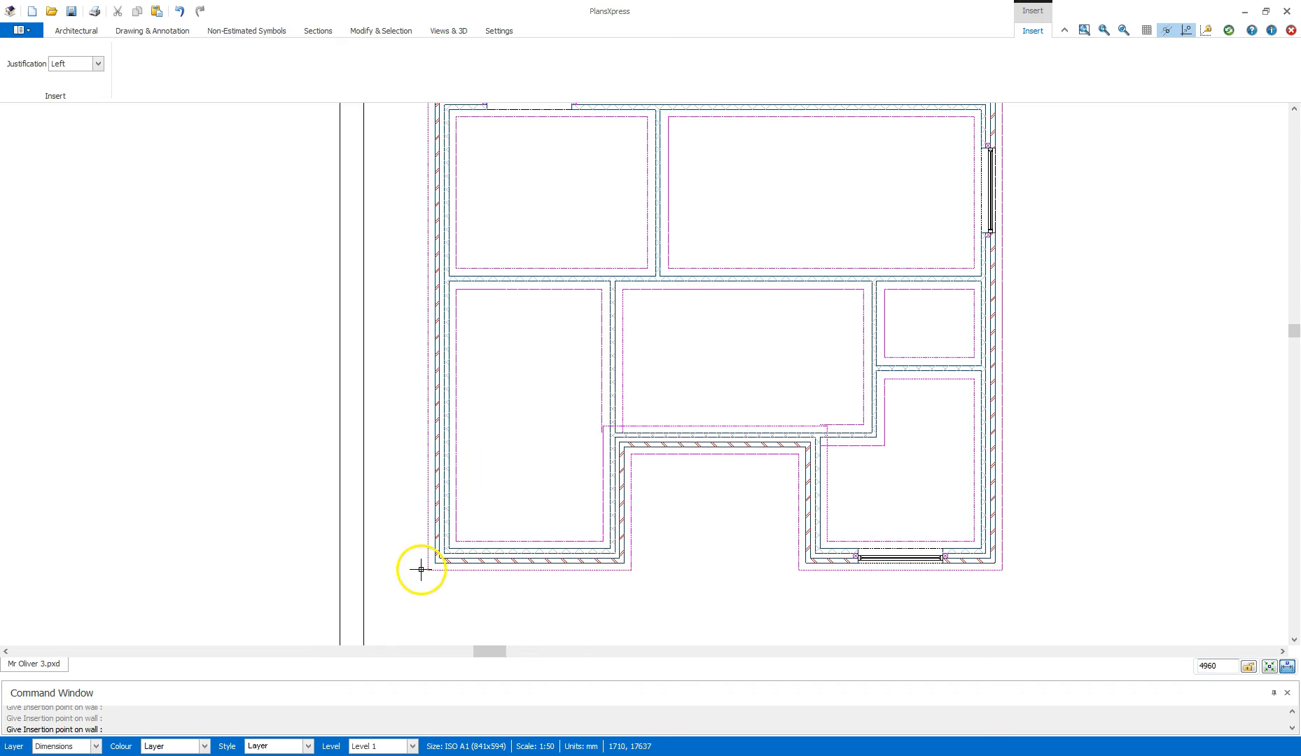
scroll(421, 570, up, 2)
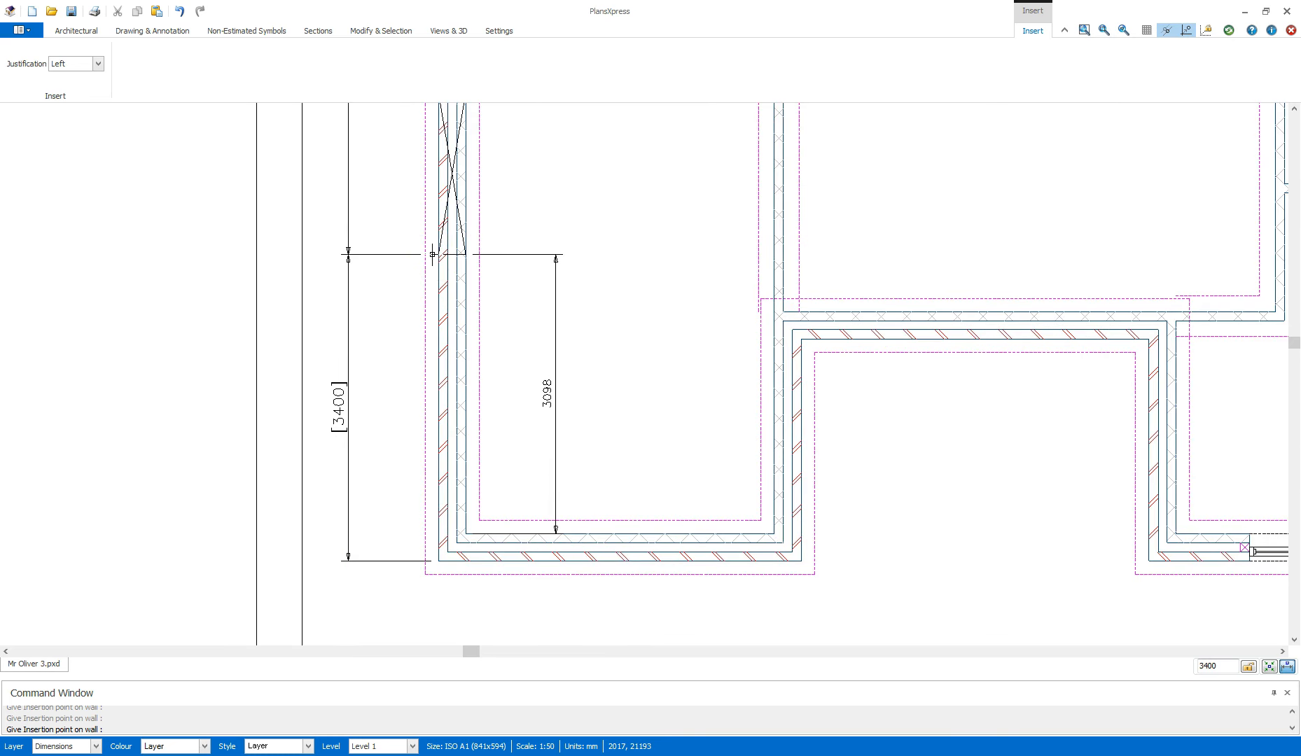
text(3365)
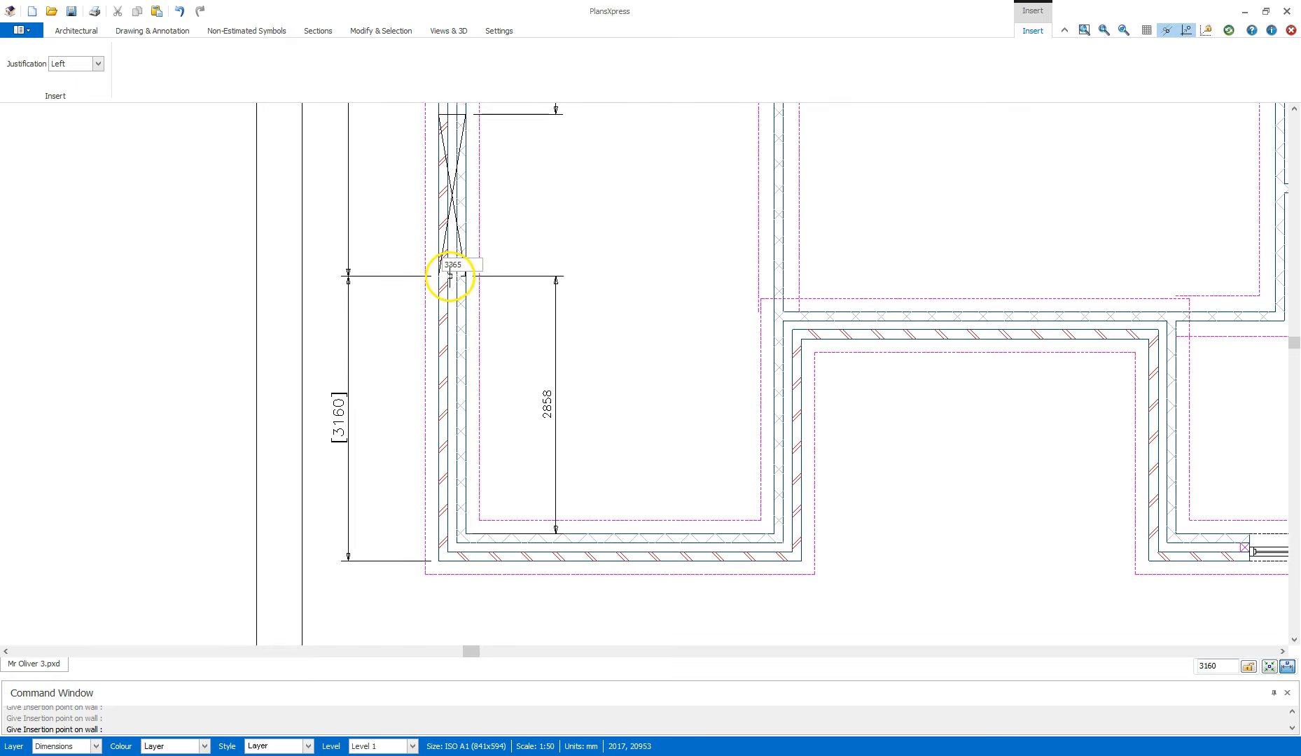
drag(1227, 663, 1097, 661)
text(3365)
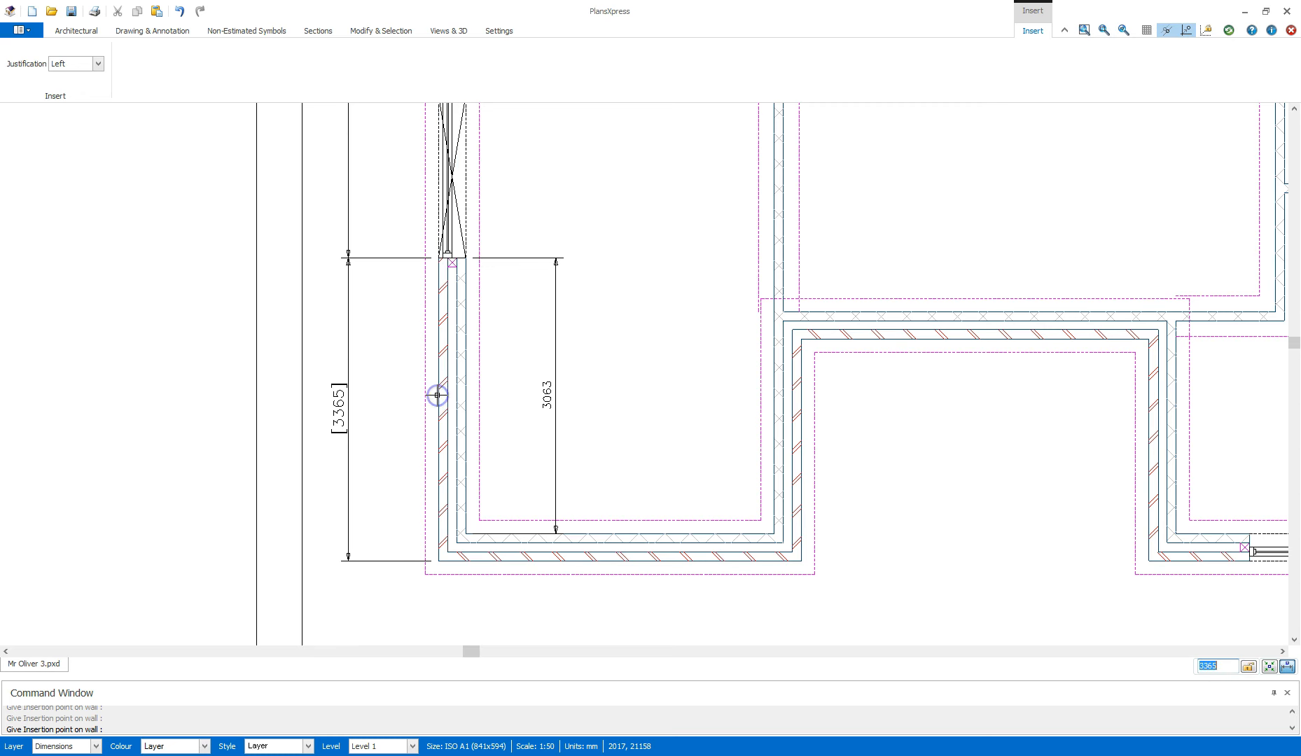
click(437, 395)
Insert a right-justified window in the upper-left room's left external wall, 1115 mm below the building's outer top corner.
scroll(497, 283, down, 5)
middle_drag(520, 204, 479, 428)
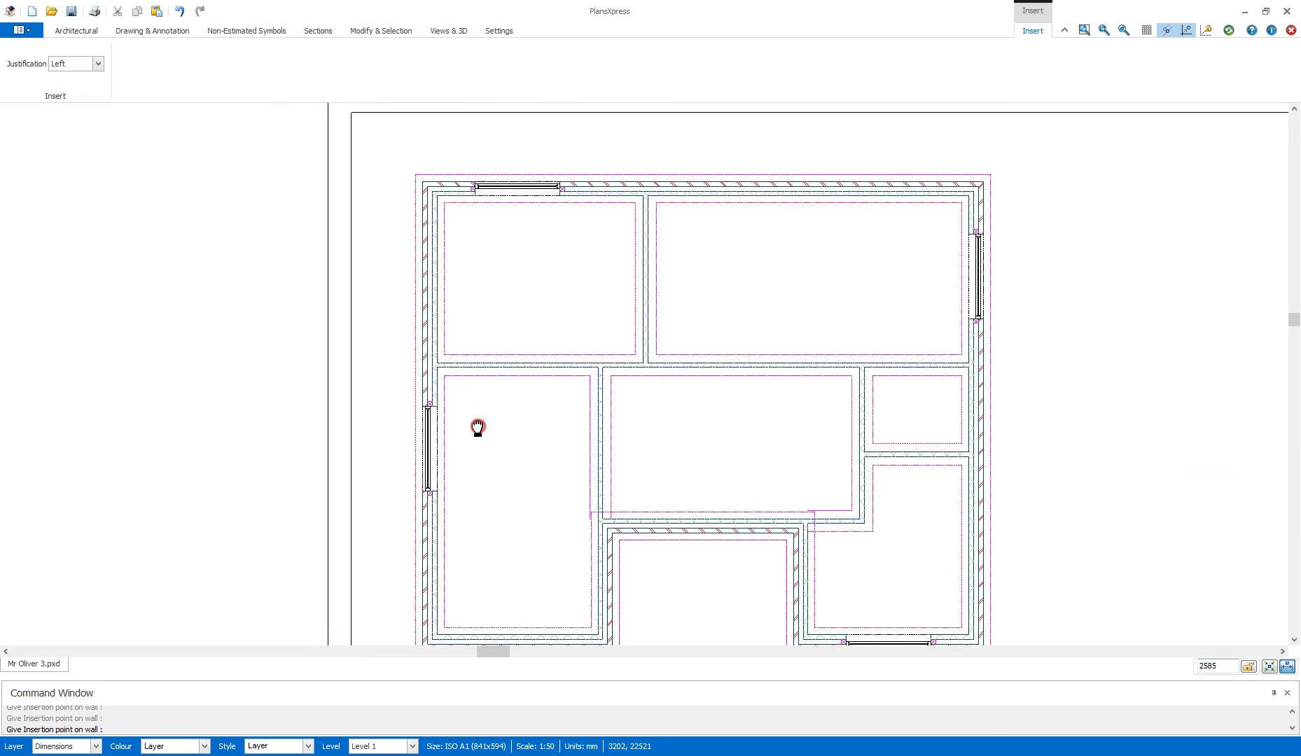
scroll(440, 228, up, 2)
scroll(421, 253, up, 3)
scroll(407, 299, down, 3)
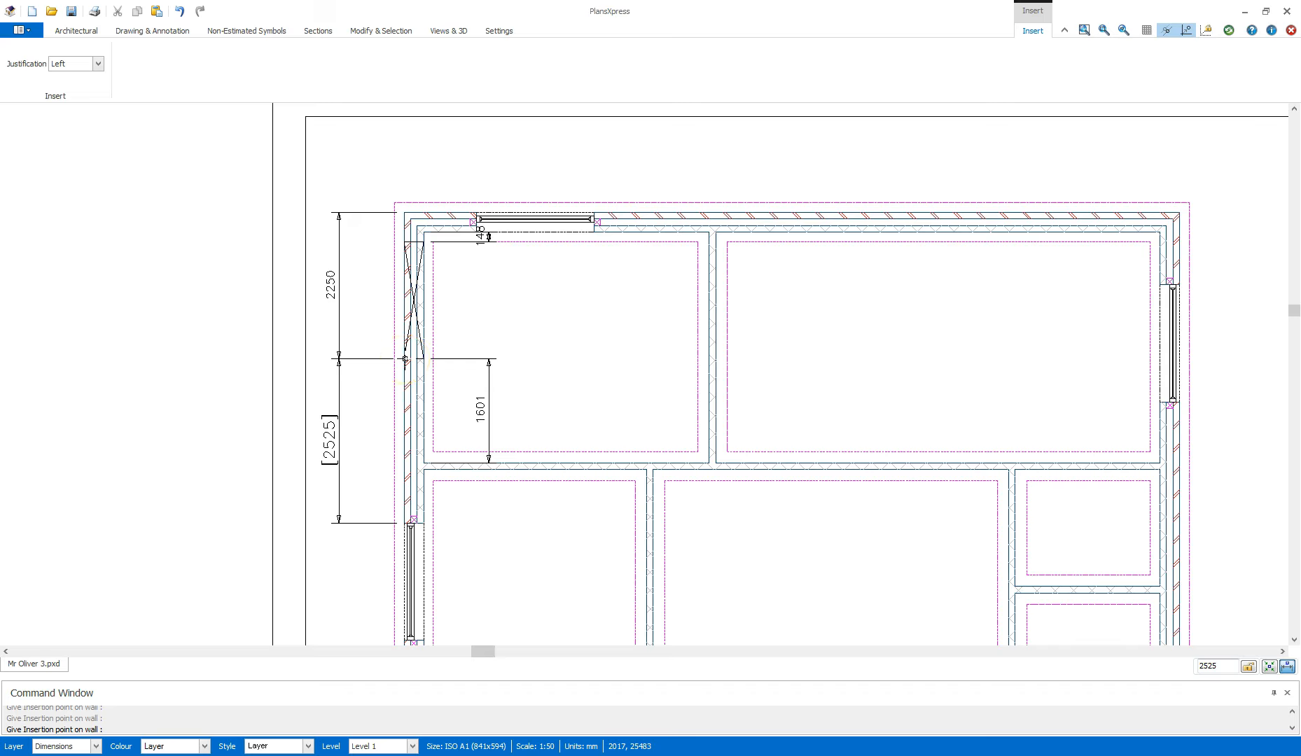
click(100, 64)
click(63, 103)
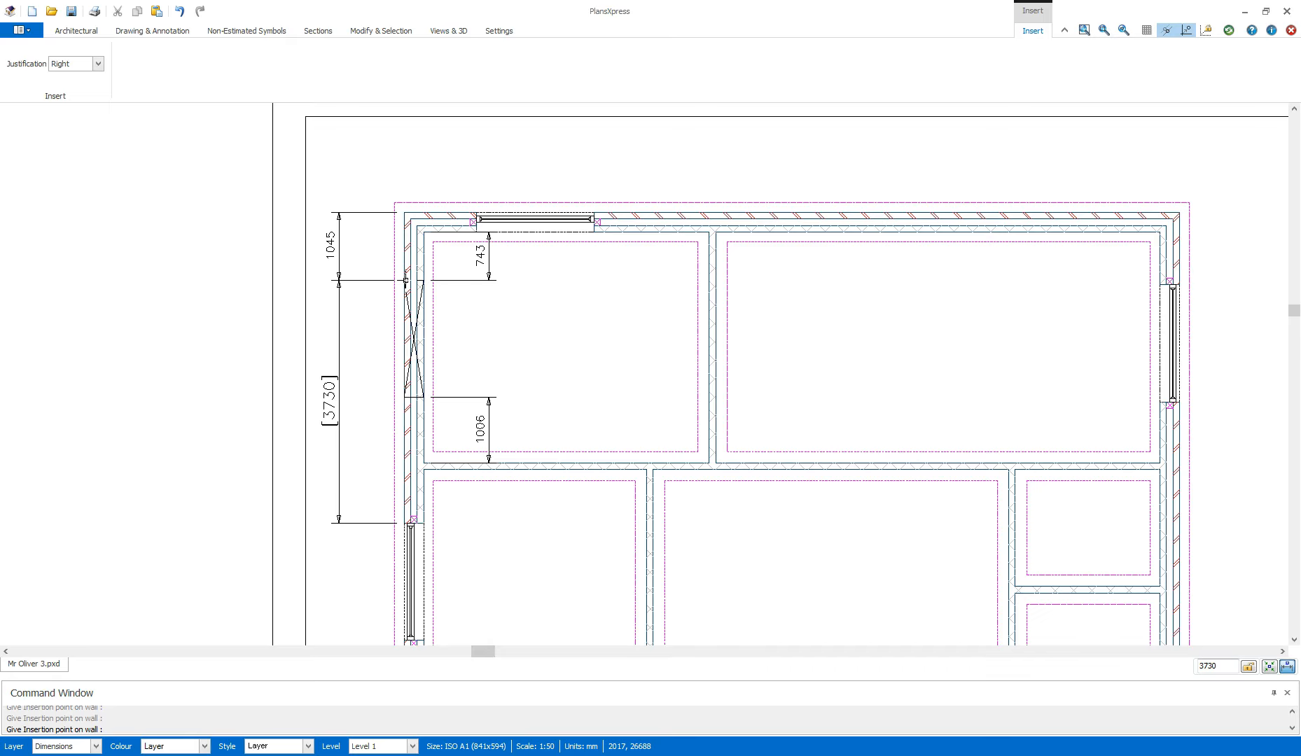
key(Tab)
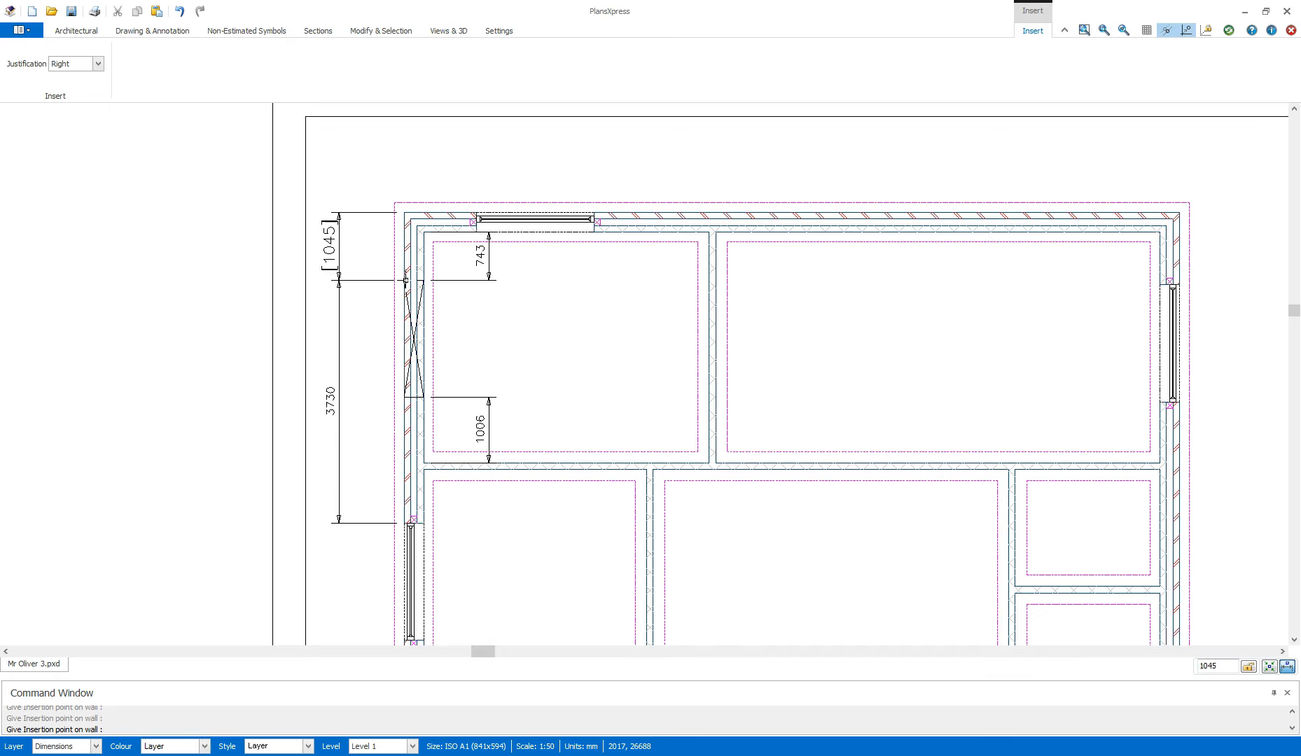
key(Tab)
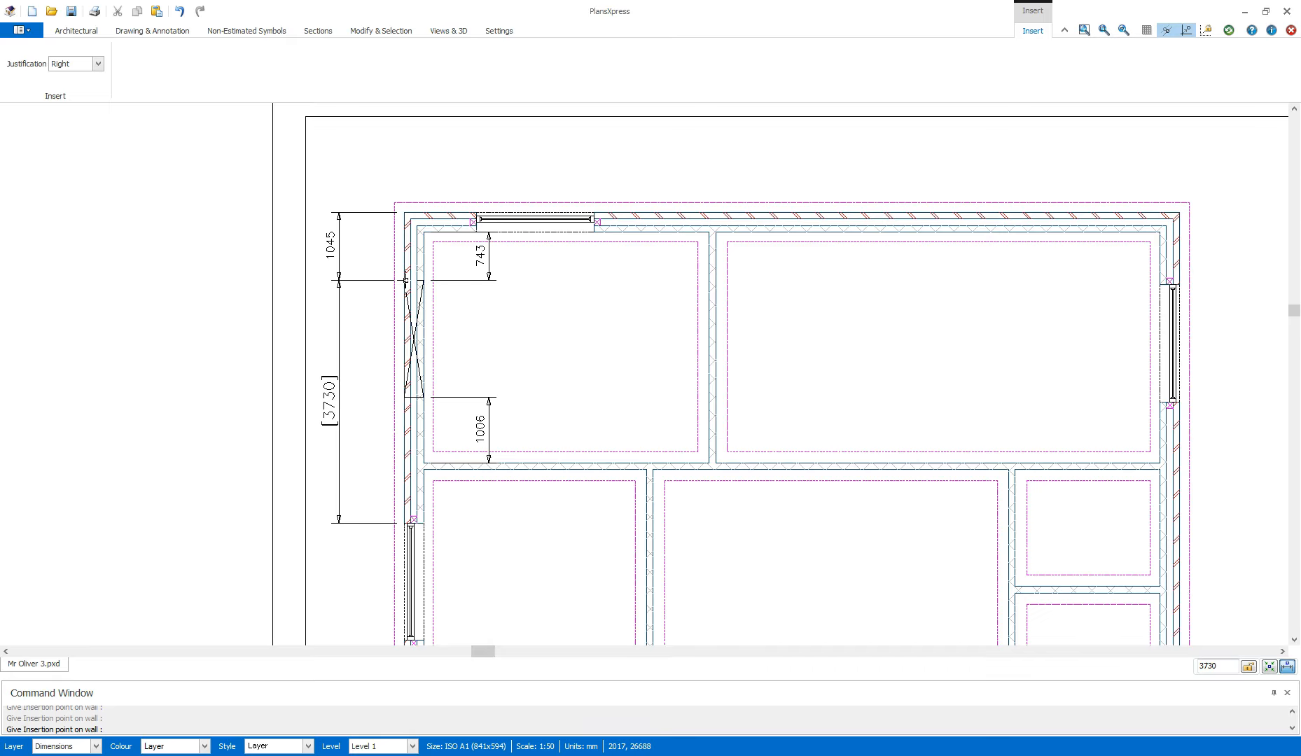
key(Tab)
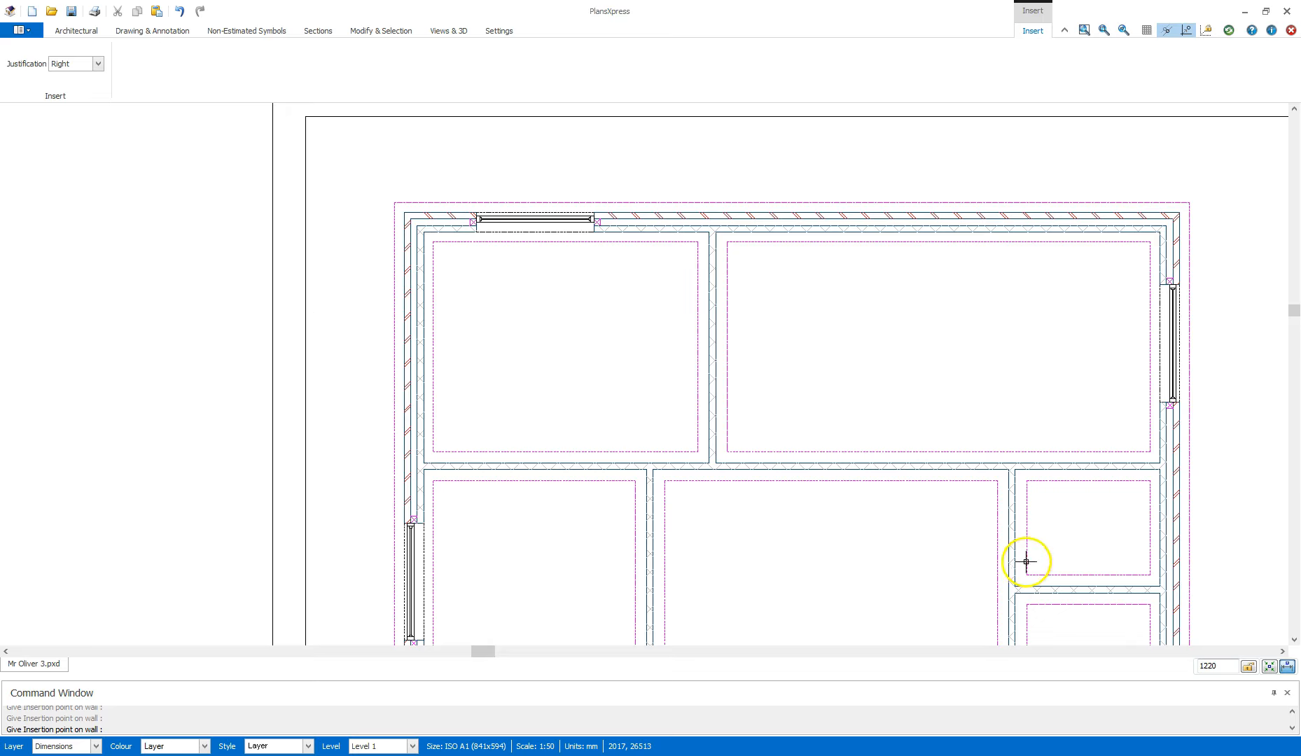
click(1223, 667)
drag(1222, 668, 1129, 663)
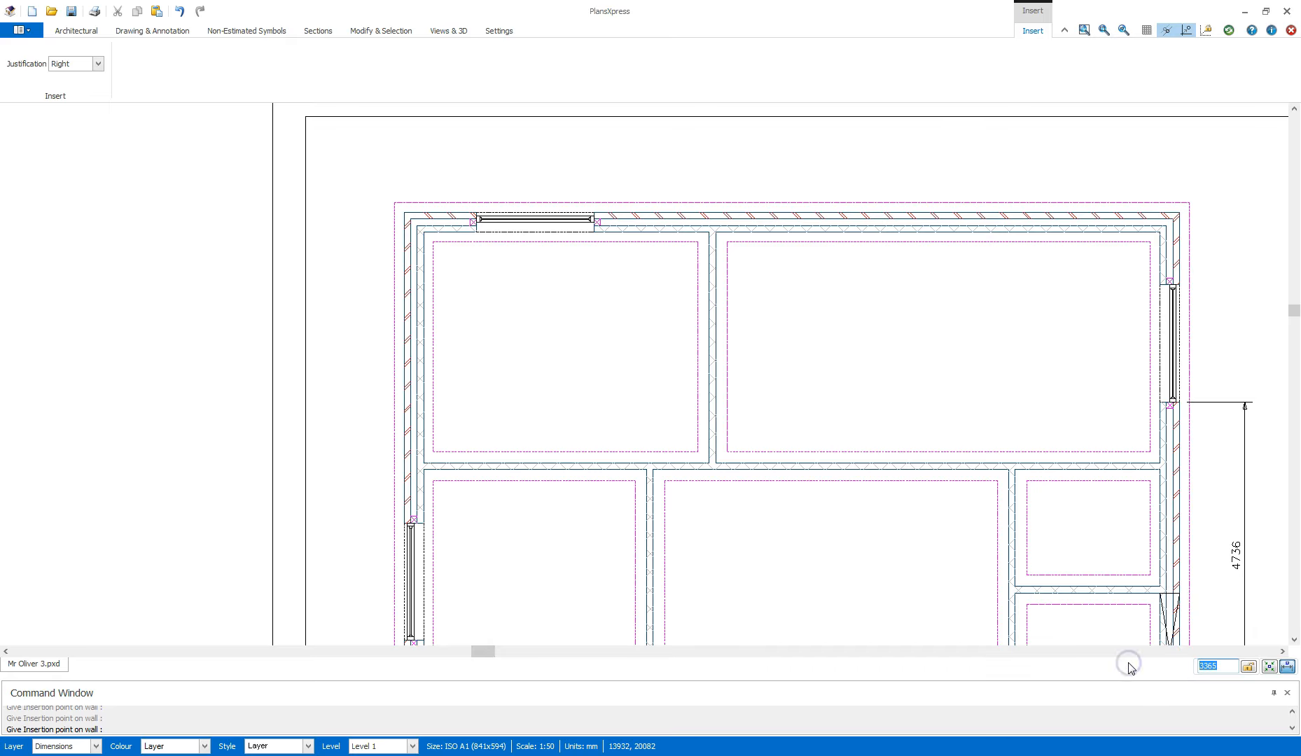
text(1115)
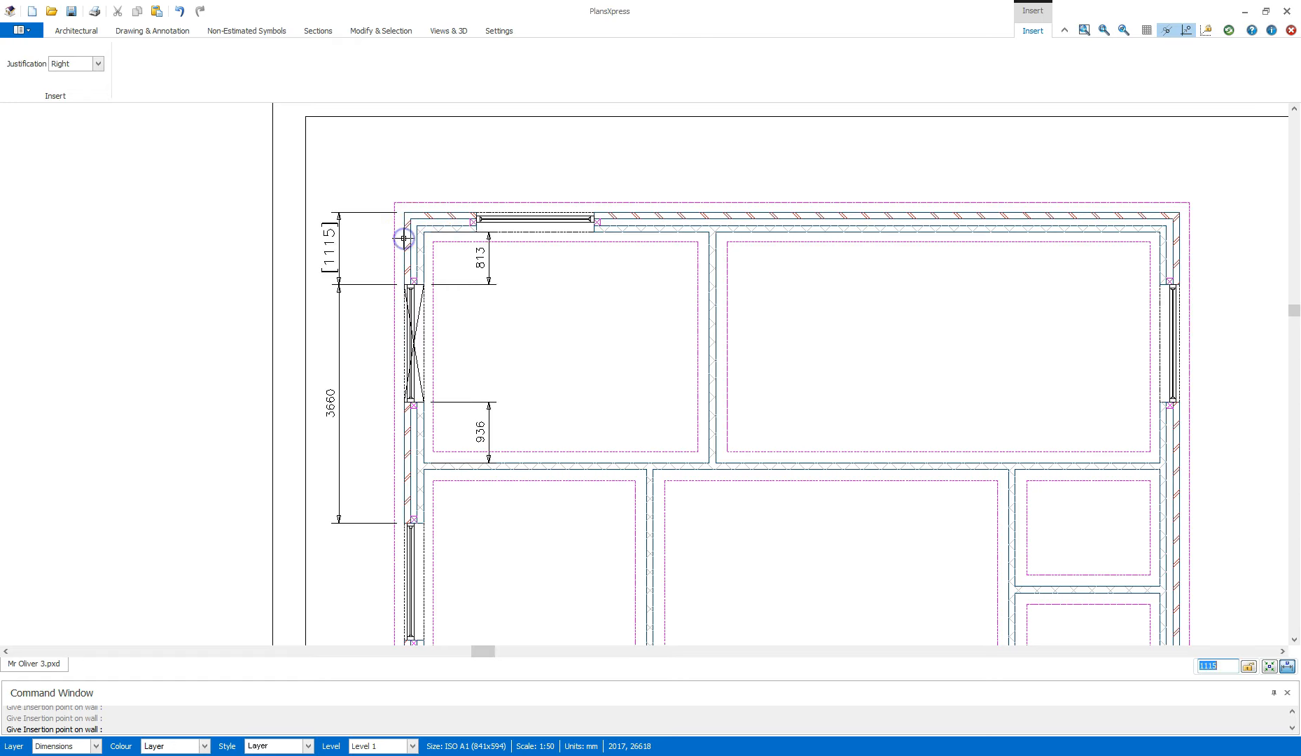
click(398, 262)
Insert a centre-justified window at the midpoint of the lower-left room's bottom external wall, using point snapping.
scroll(448, 294, down, 3)
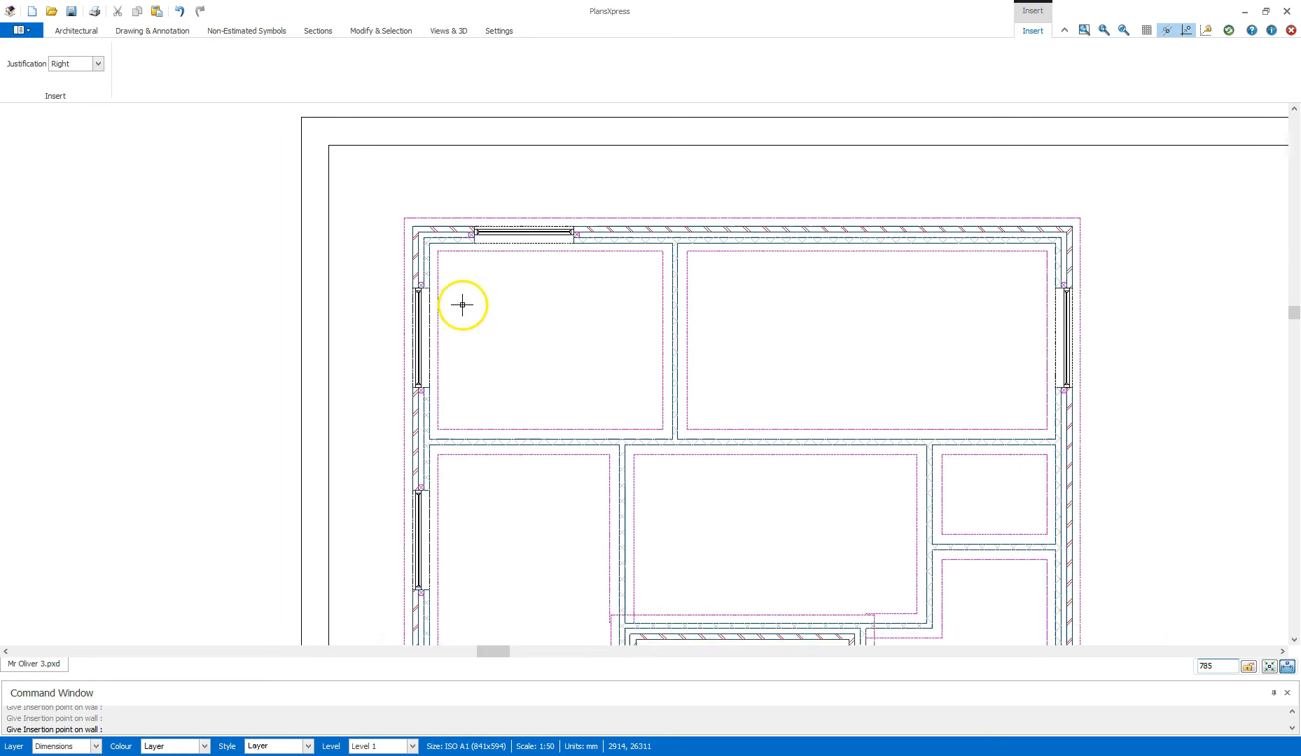
middle_drag(516, 455, 555, 319)
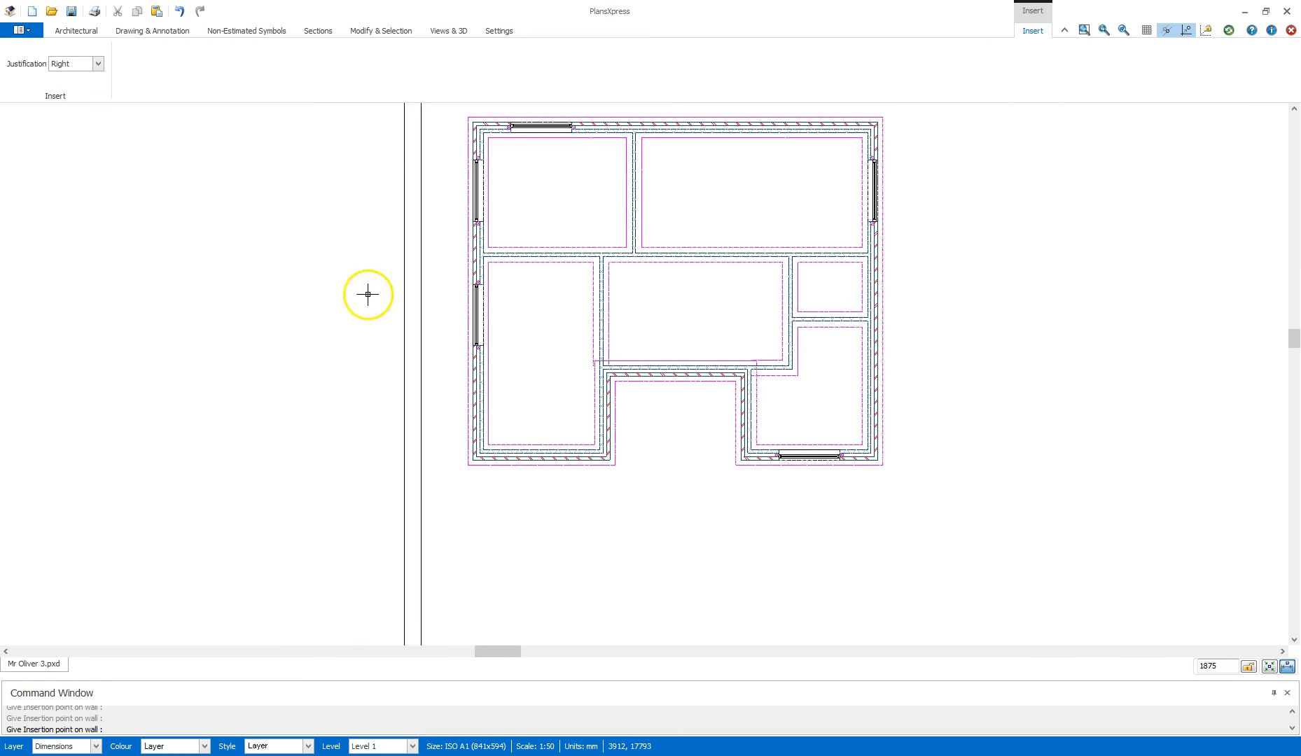
click(98, 64)
click(68, 88)
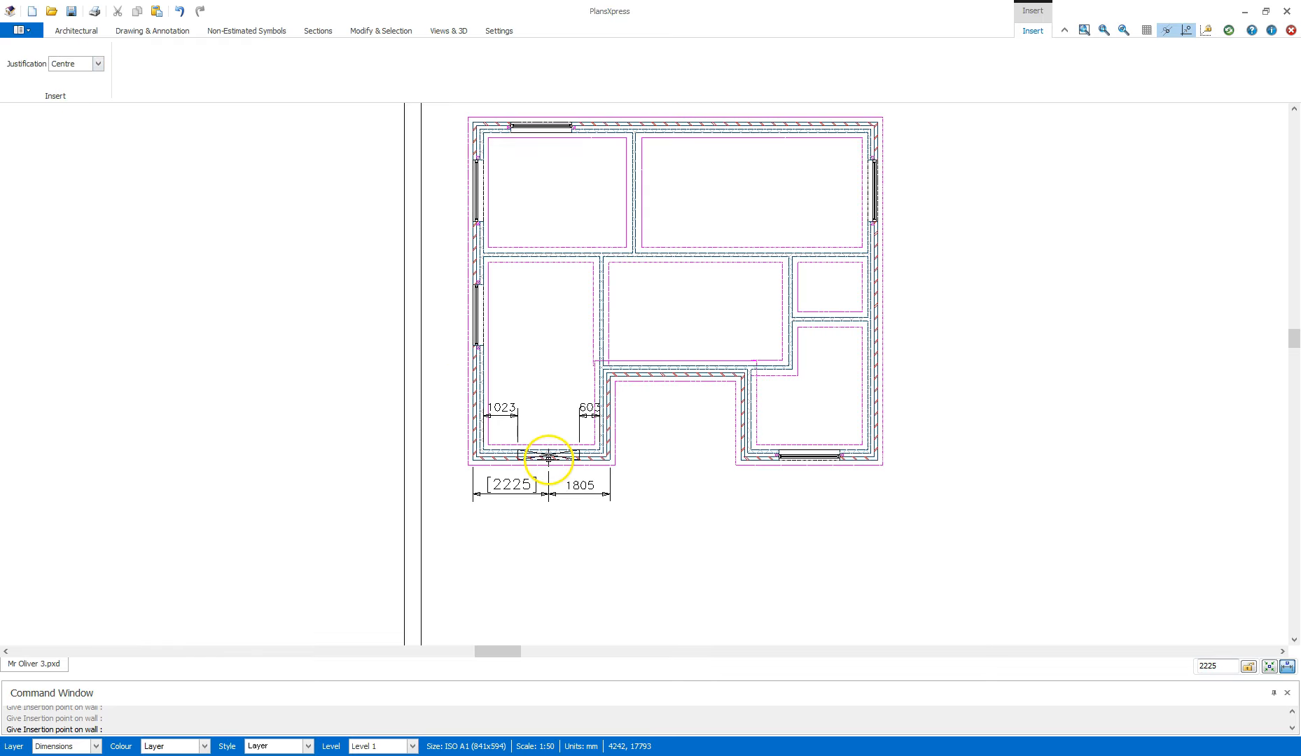
click(1270, 667)
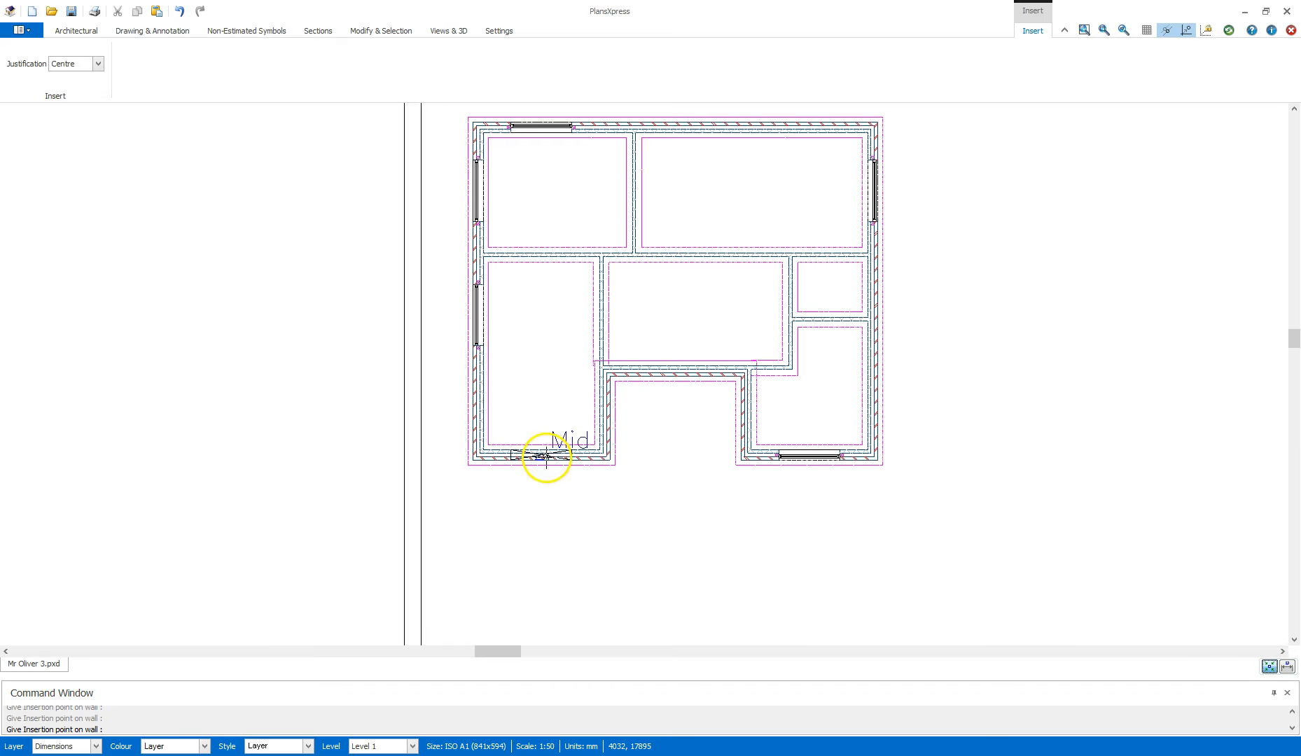
scroll(546, 457, up, 3)
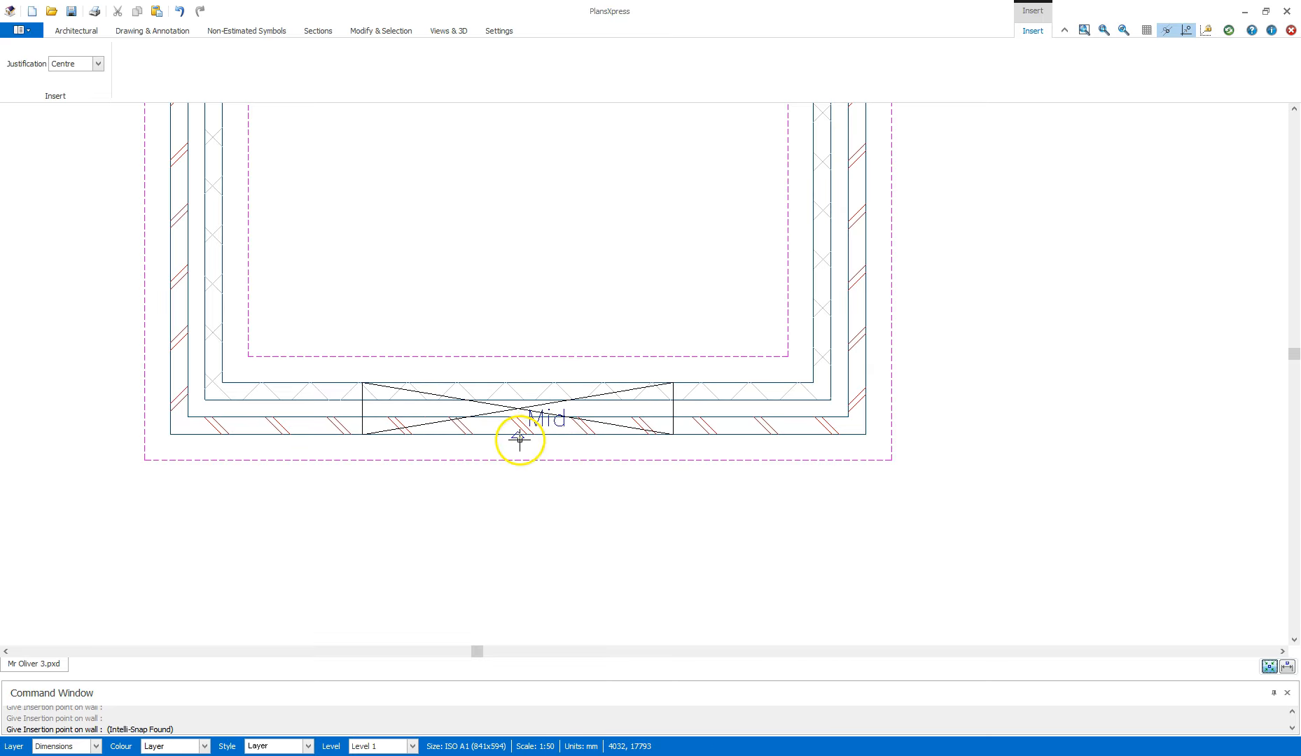
click(519, 439)
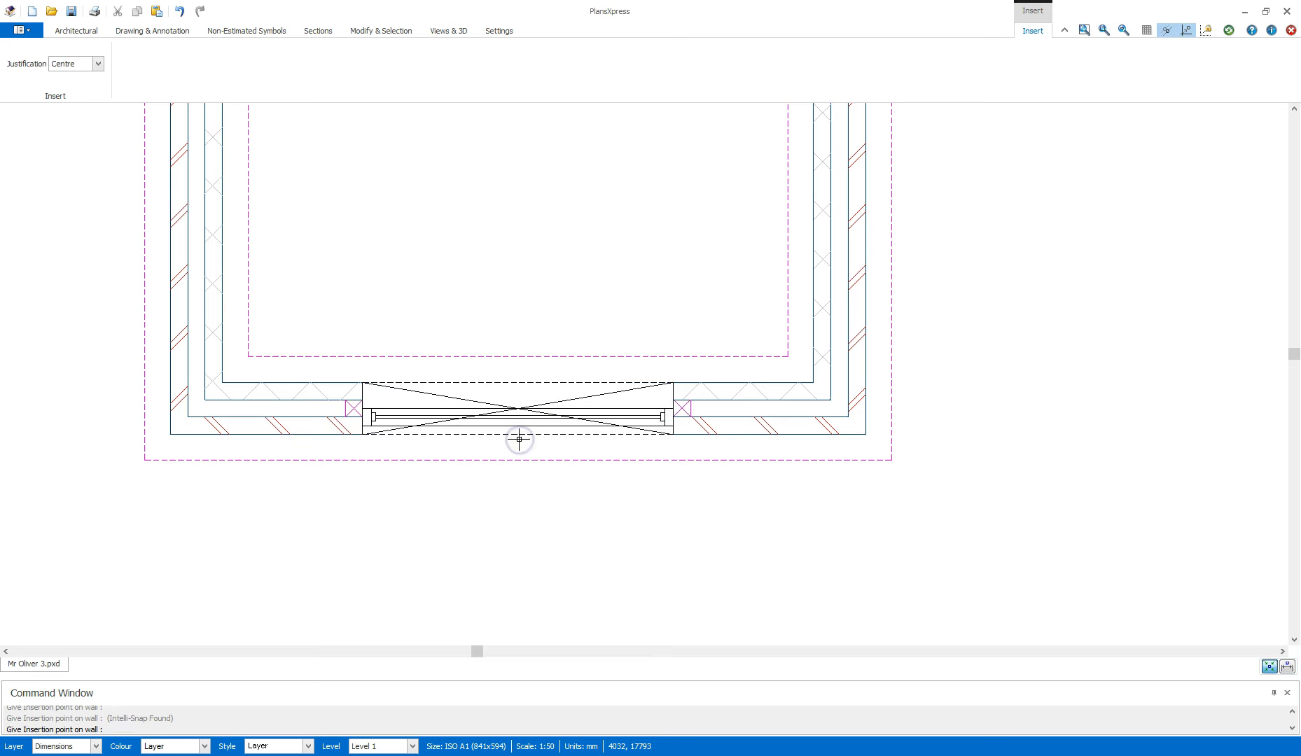
Add a linear dimension between the lower-left room's outer bottom-right corner and its bottom window's nearest edge, and delete that dimension.
scroll(518, 471, down, 2)
scroll(518, 471, down, 3)
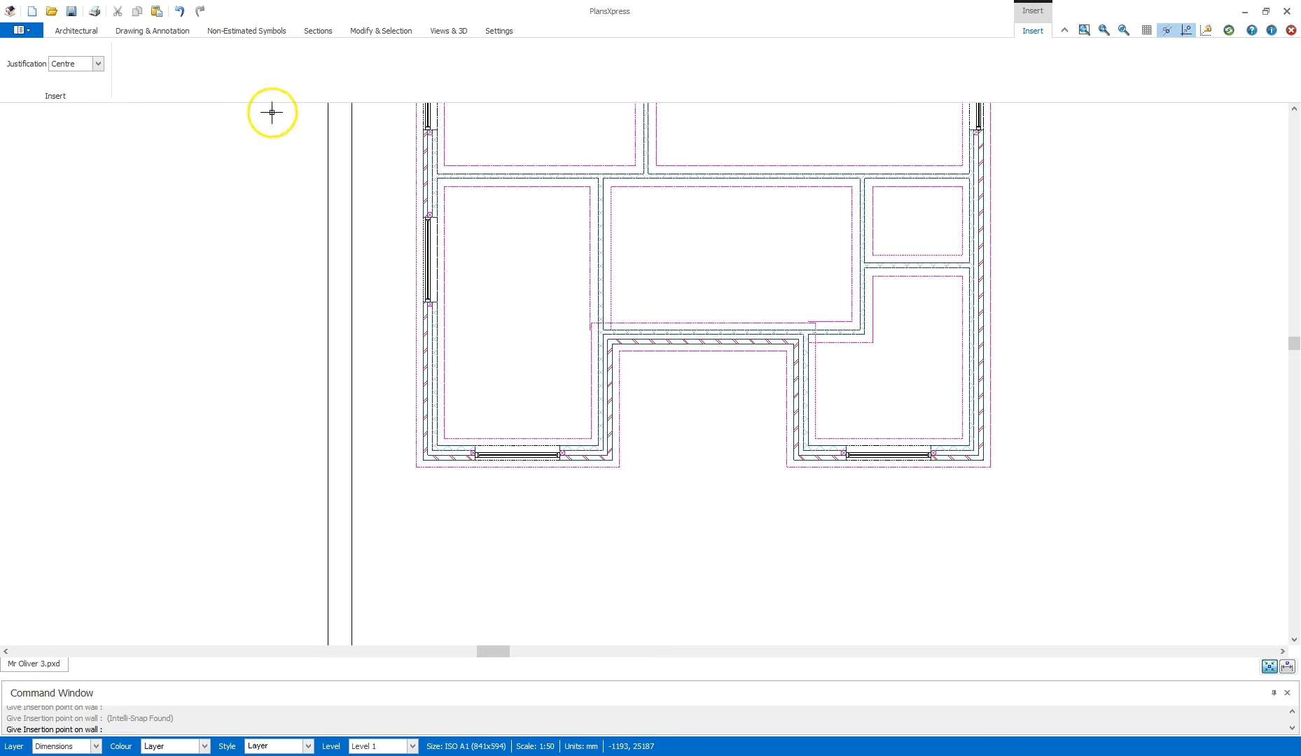
click(135, 31)
click(735, 47)
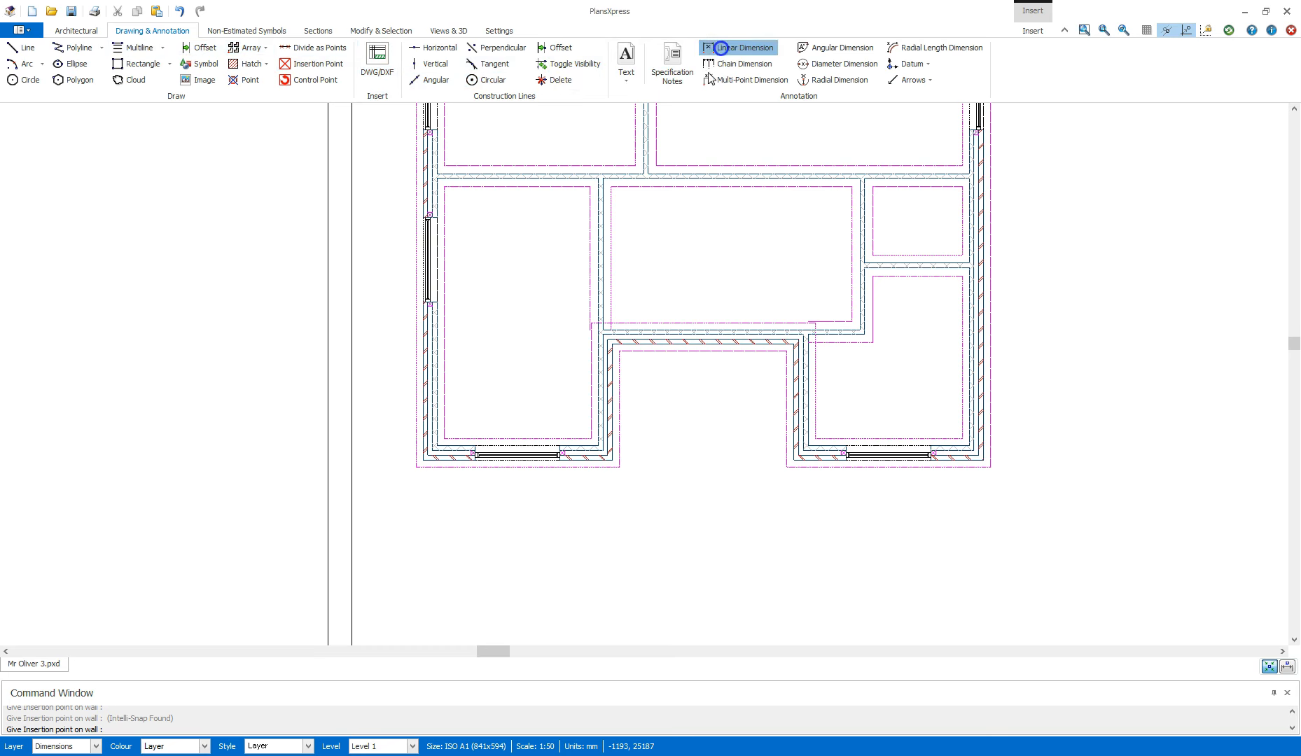
scroll(590, 474, up, 4)
click(669, 416)
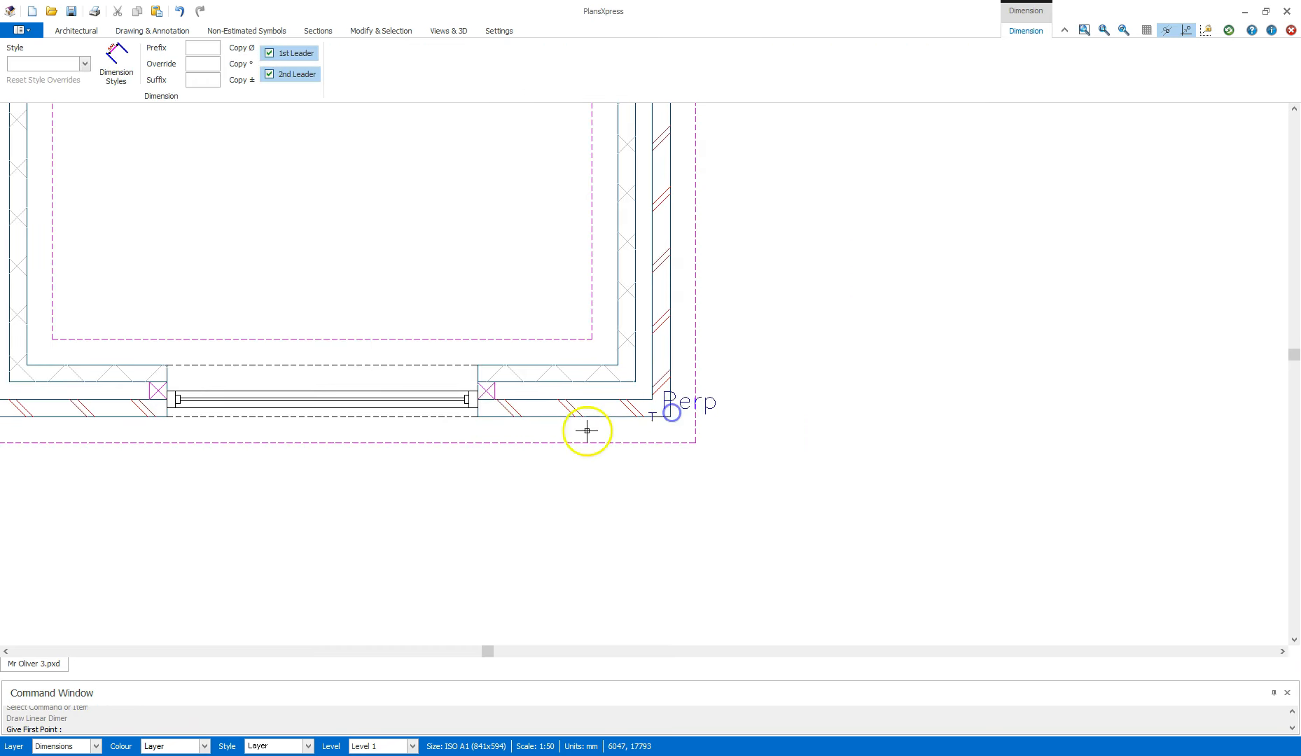
click(497, 442)
click(509, 482)
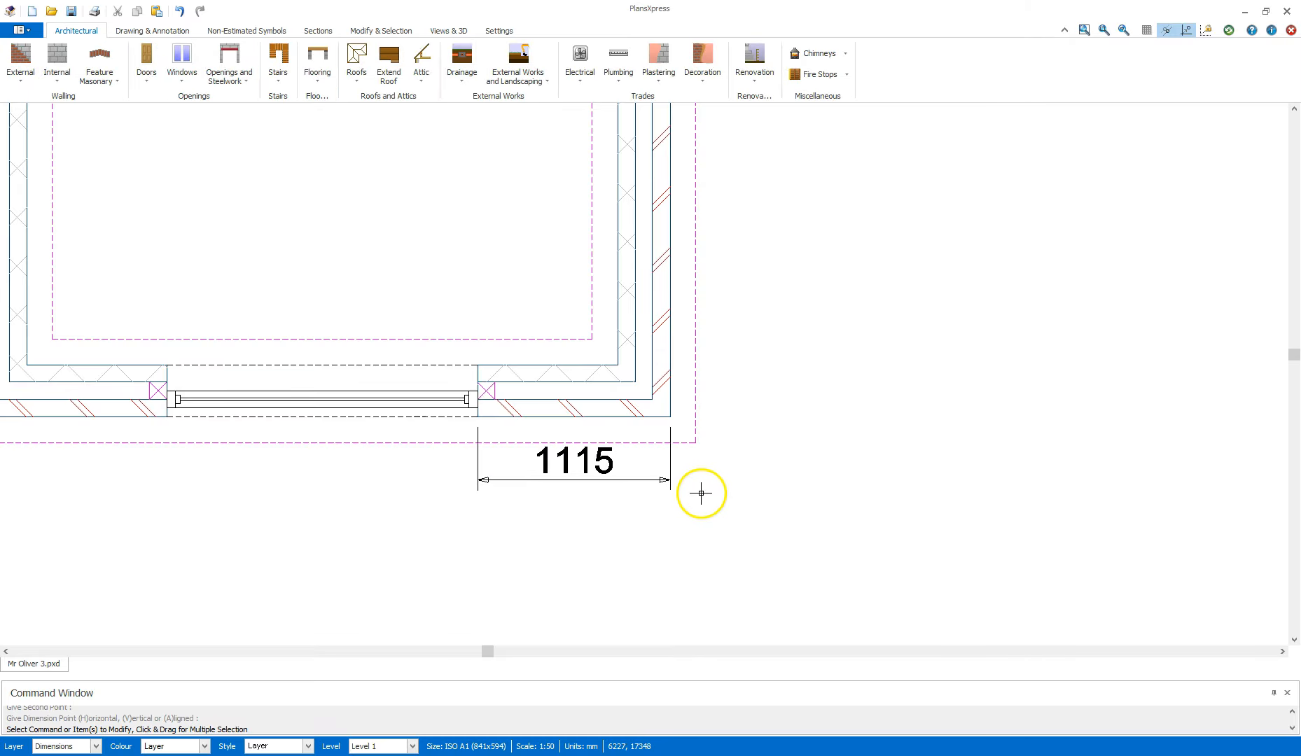
click(659, 482)
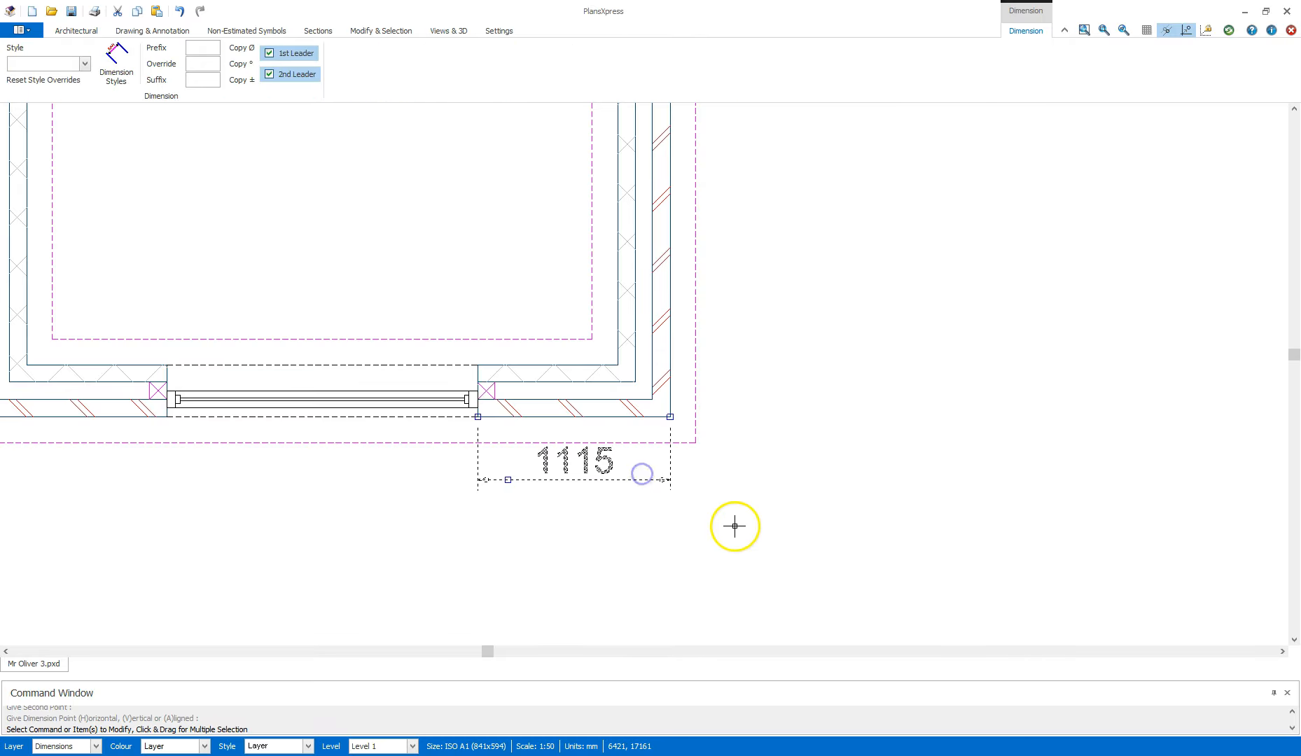
click(727, 484)
Choose the PVCu standard 112C 600 x 1200 window for insertion and accept its default dimensions.
scroll(728, 484, down, 4)
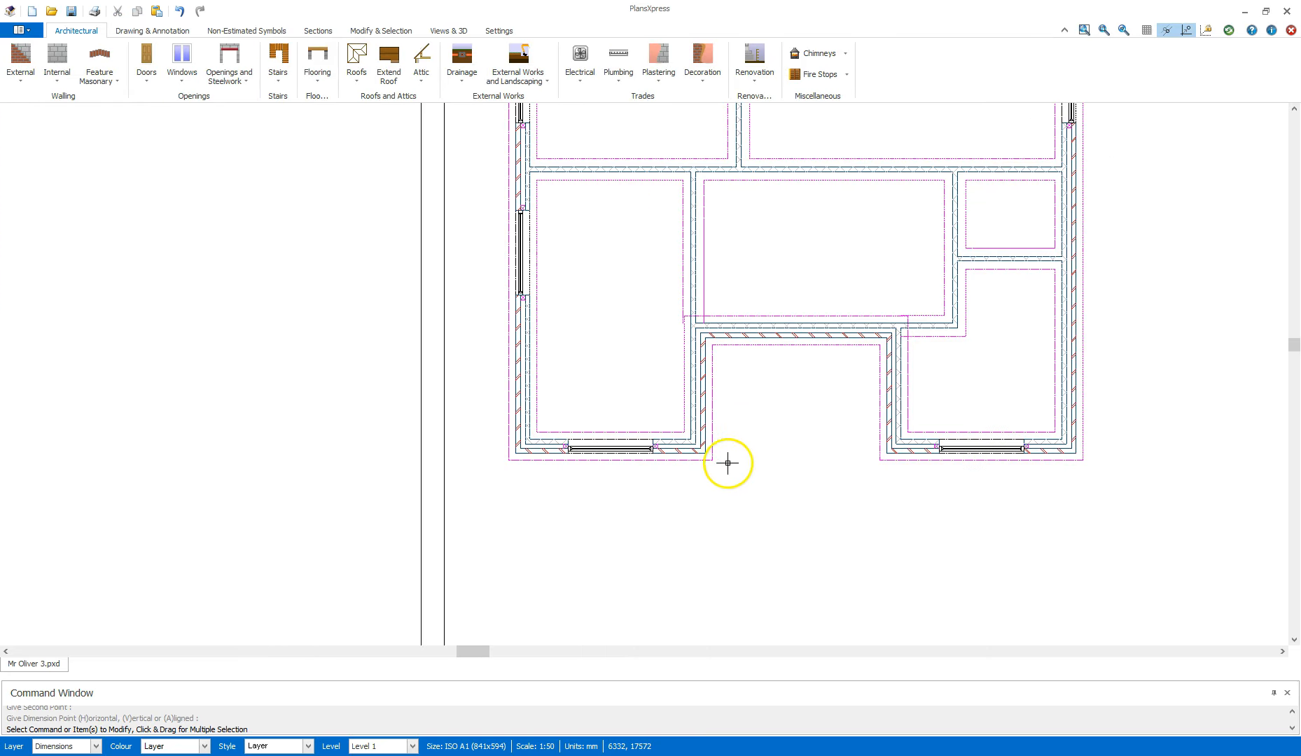
mouse_move(1003, 184)
middle_down()
mouse_move(990, 201)
mouse_move(766, 253)
middle_up()
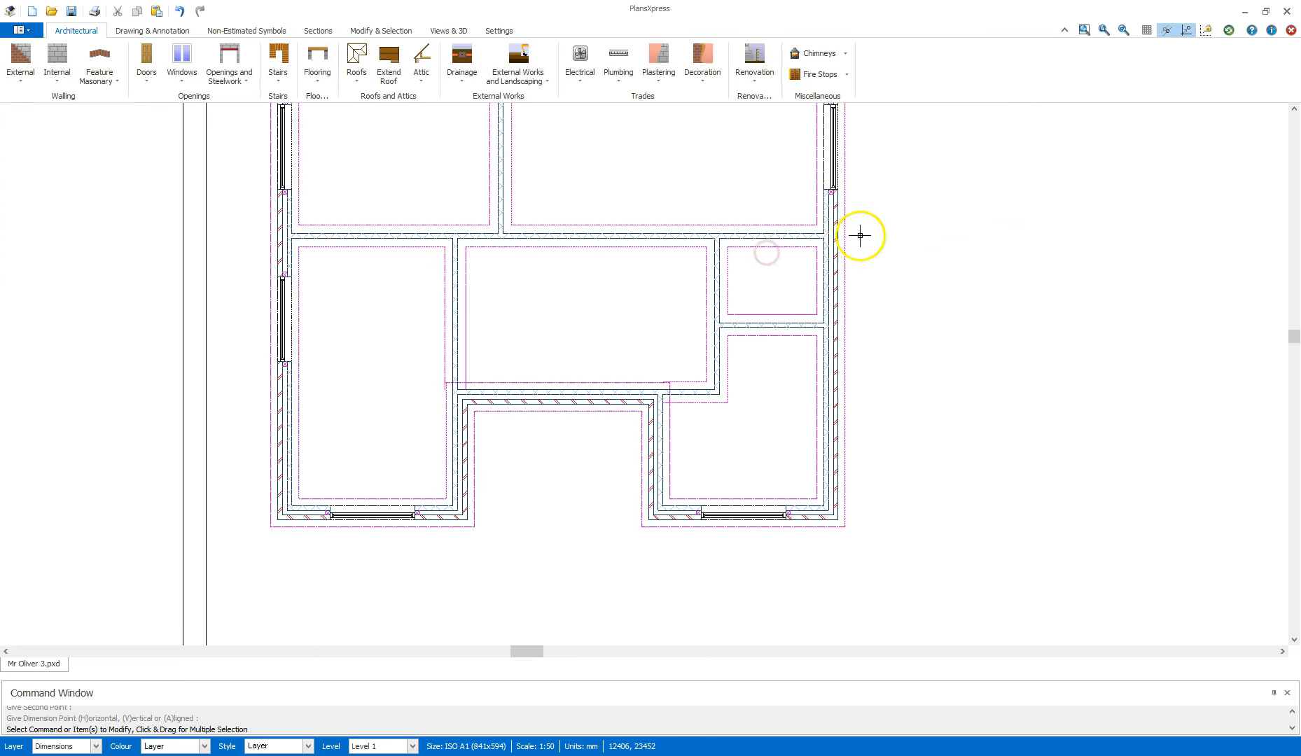
middle_drag(875, 224, 618, 347)
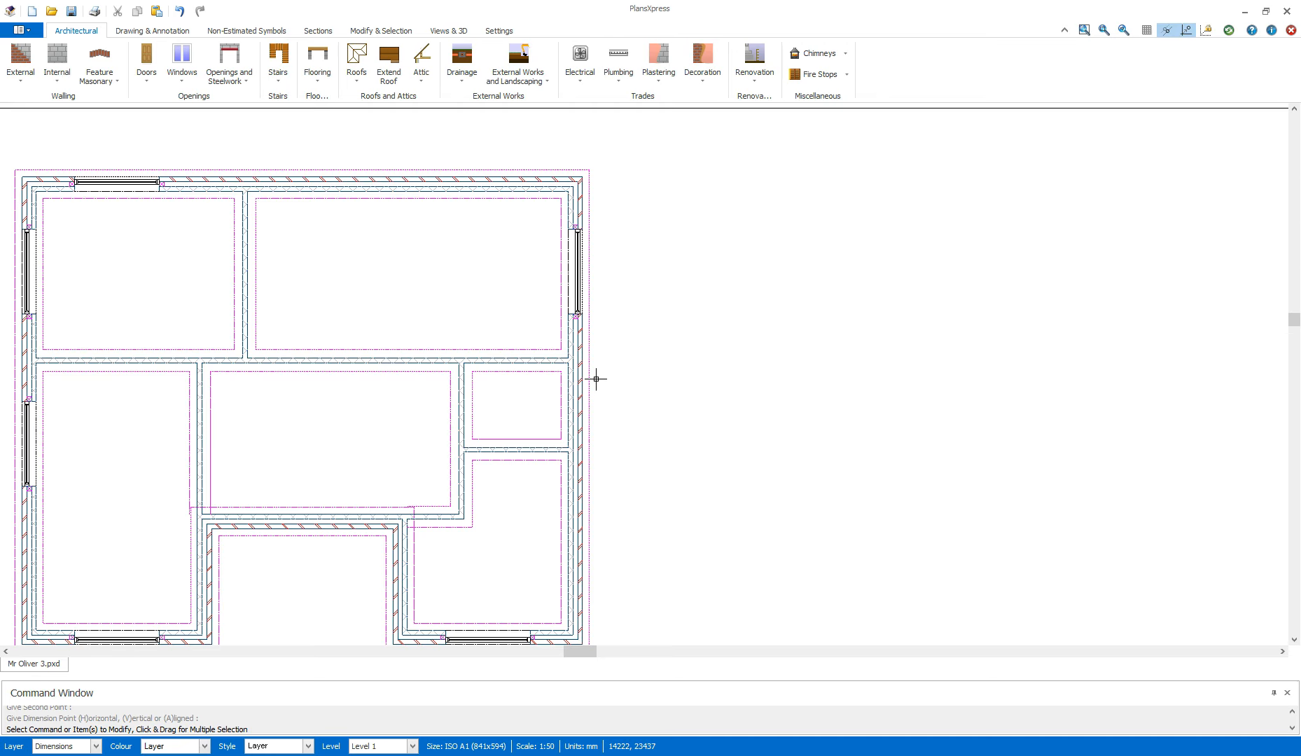
middle_drag(597, 384, 668, 337)
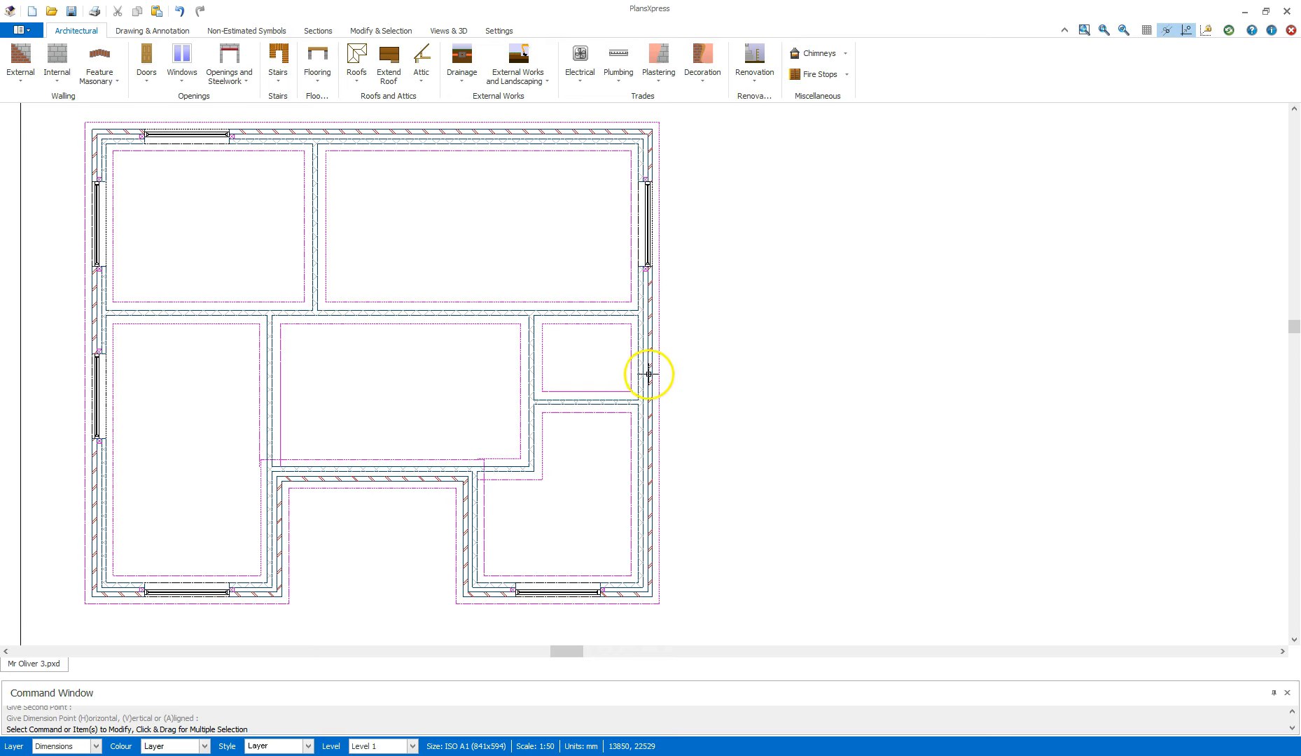
click(182, 77)
mouse_move(231, 253)
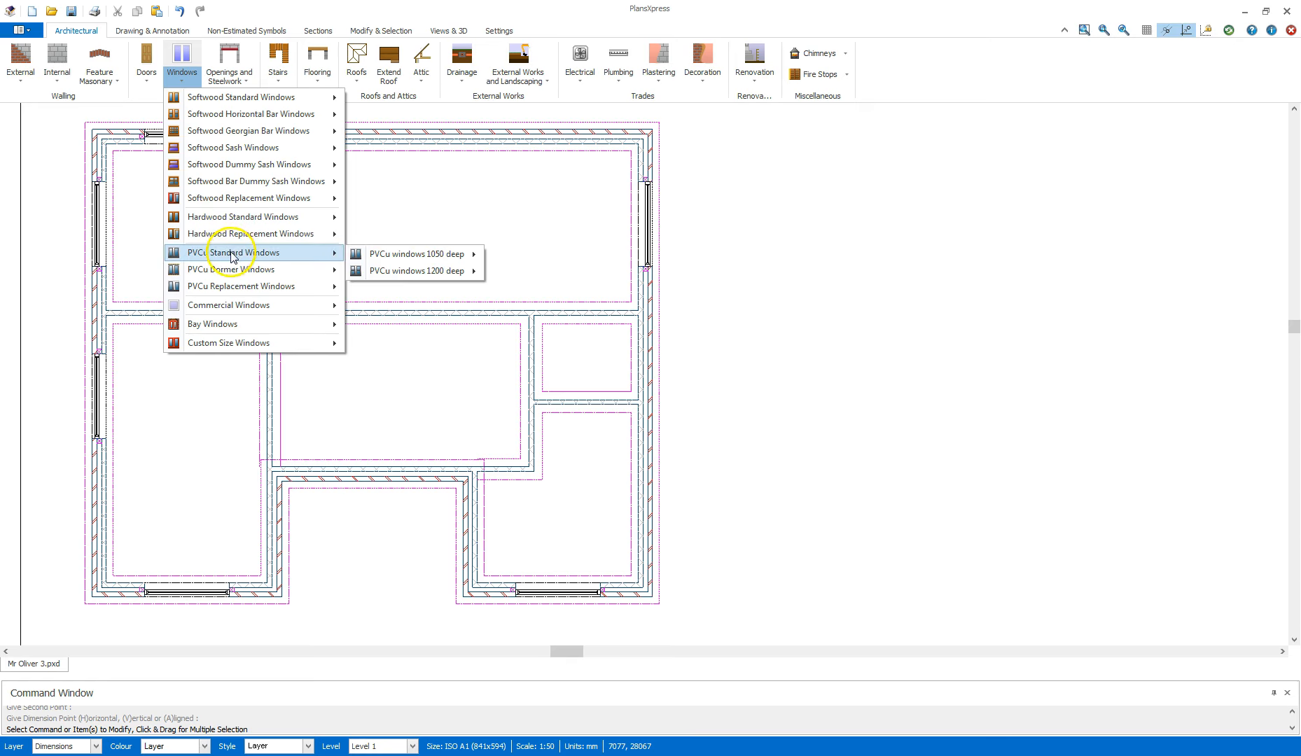
mouse_move(415, 271)
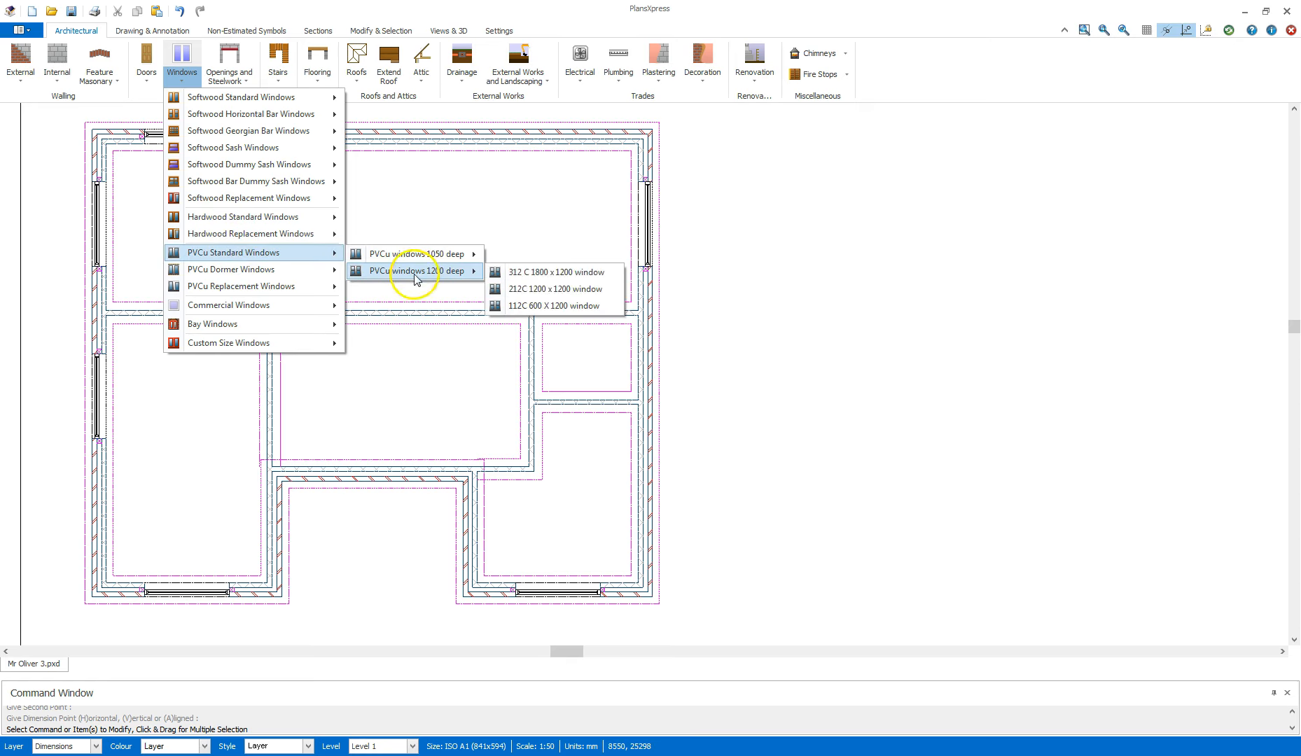
click(550, 309)
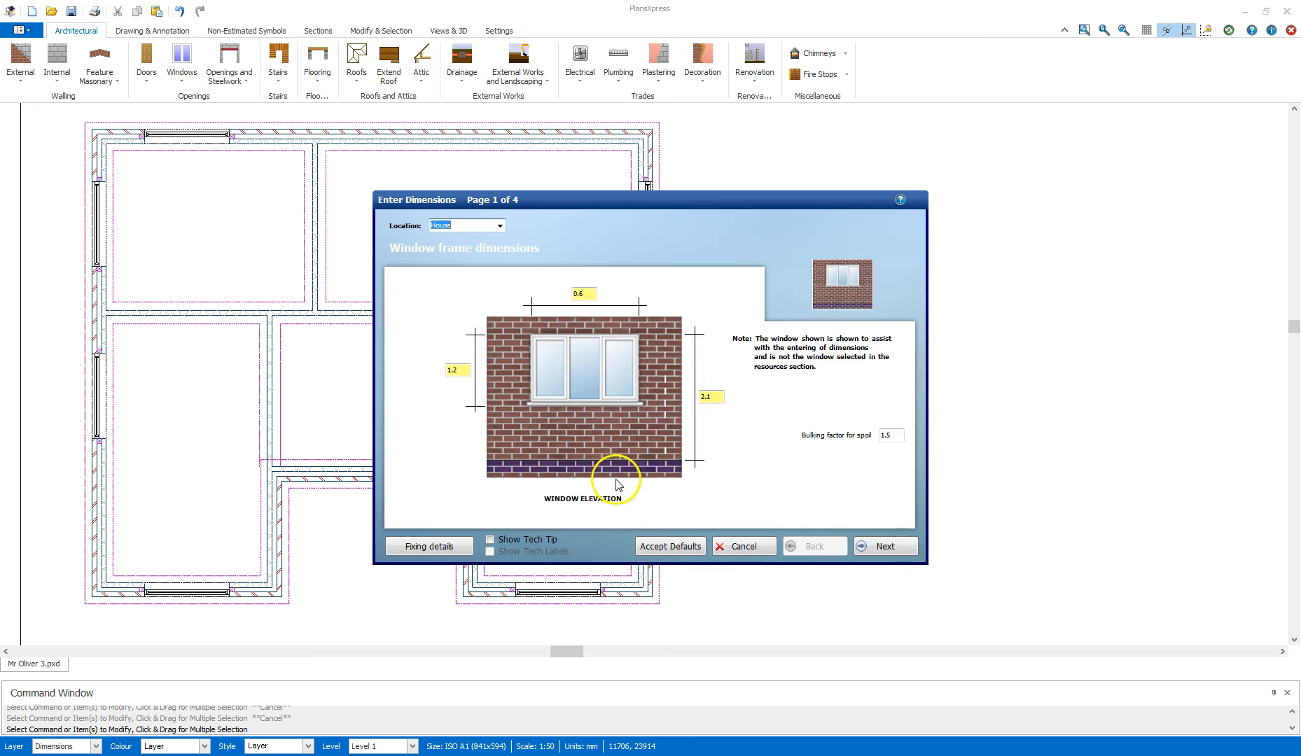
click(664, 546)
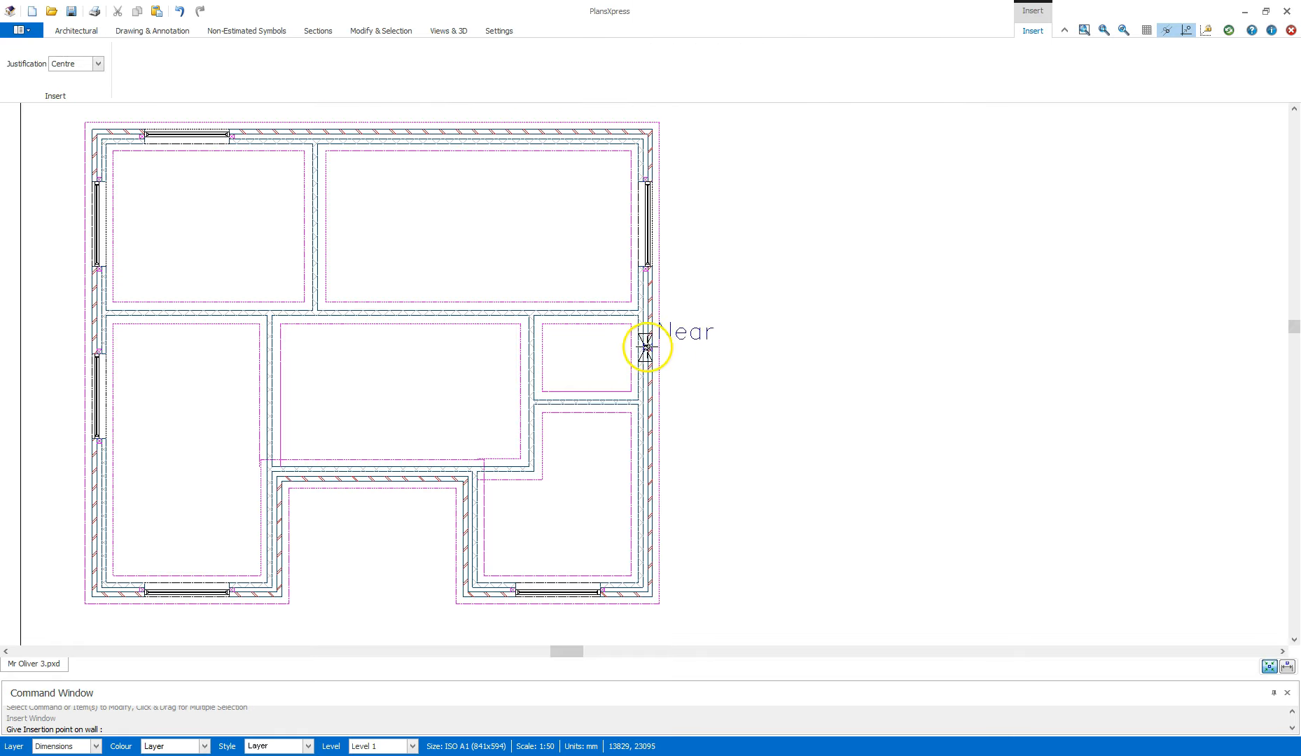
Insert the window left-justified in the small right-hand room's external wall, 2160 mm below the upper-right room's window.
click(1287, 668)
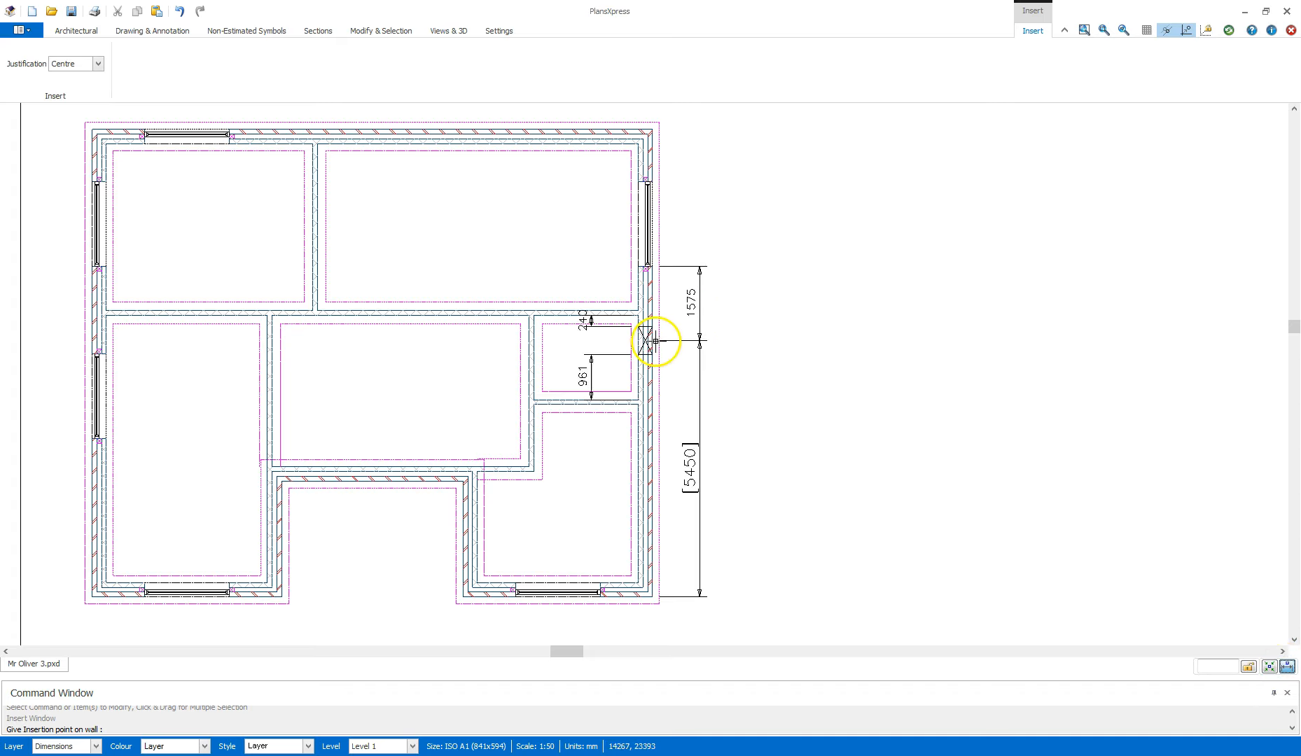
scroll(656, 343, up, 1)
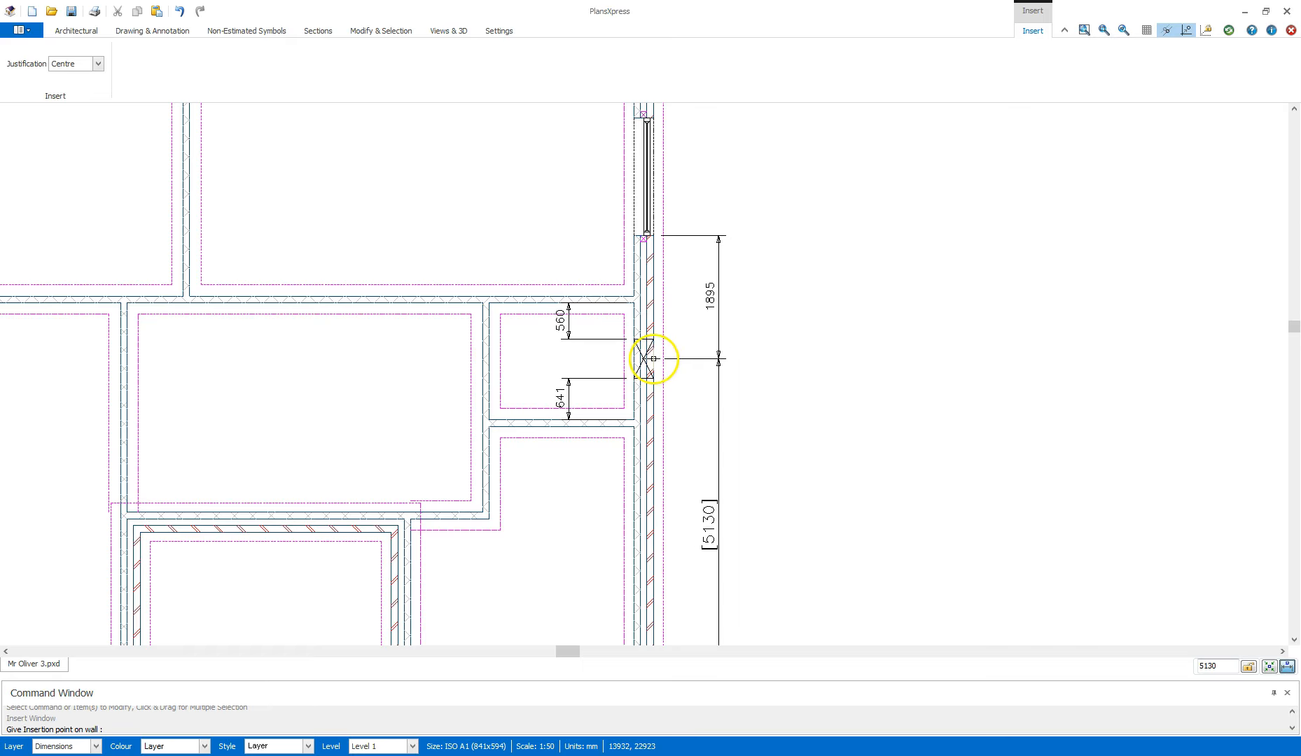
click(98, 63)
click(70, 75)
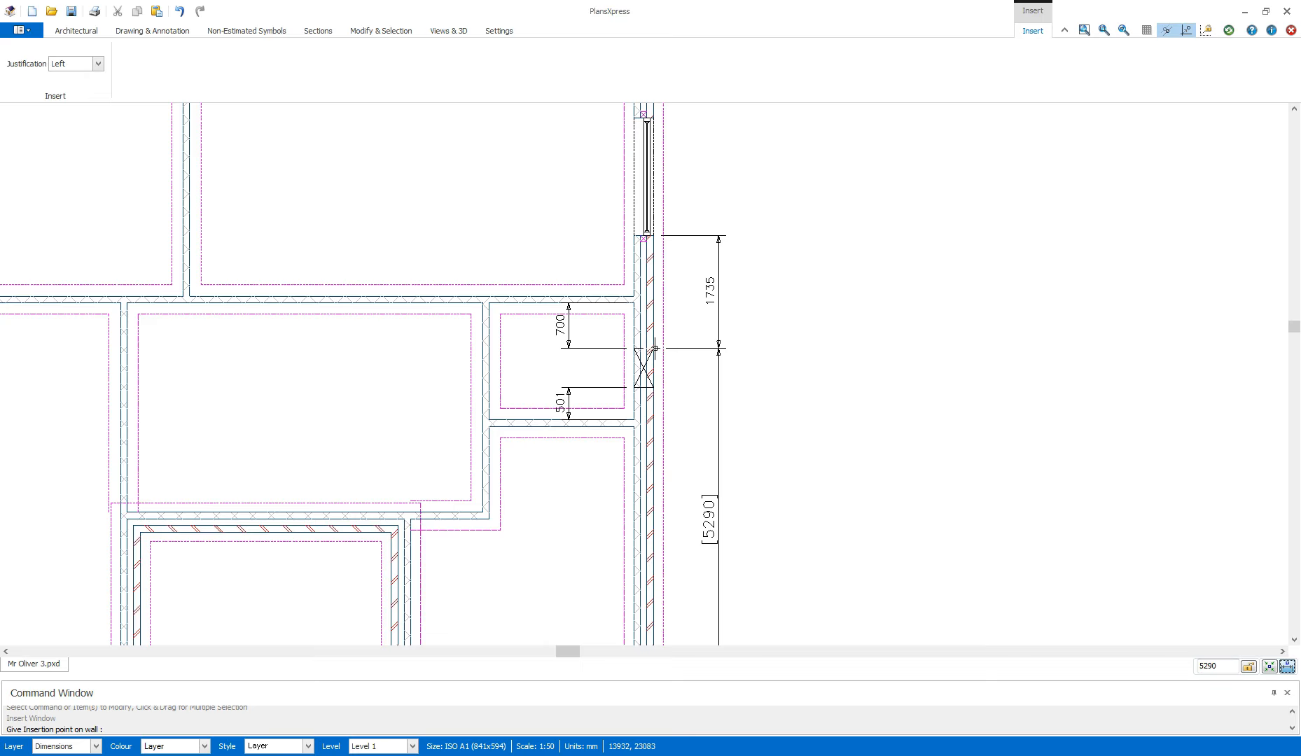
click(631, 361)
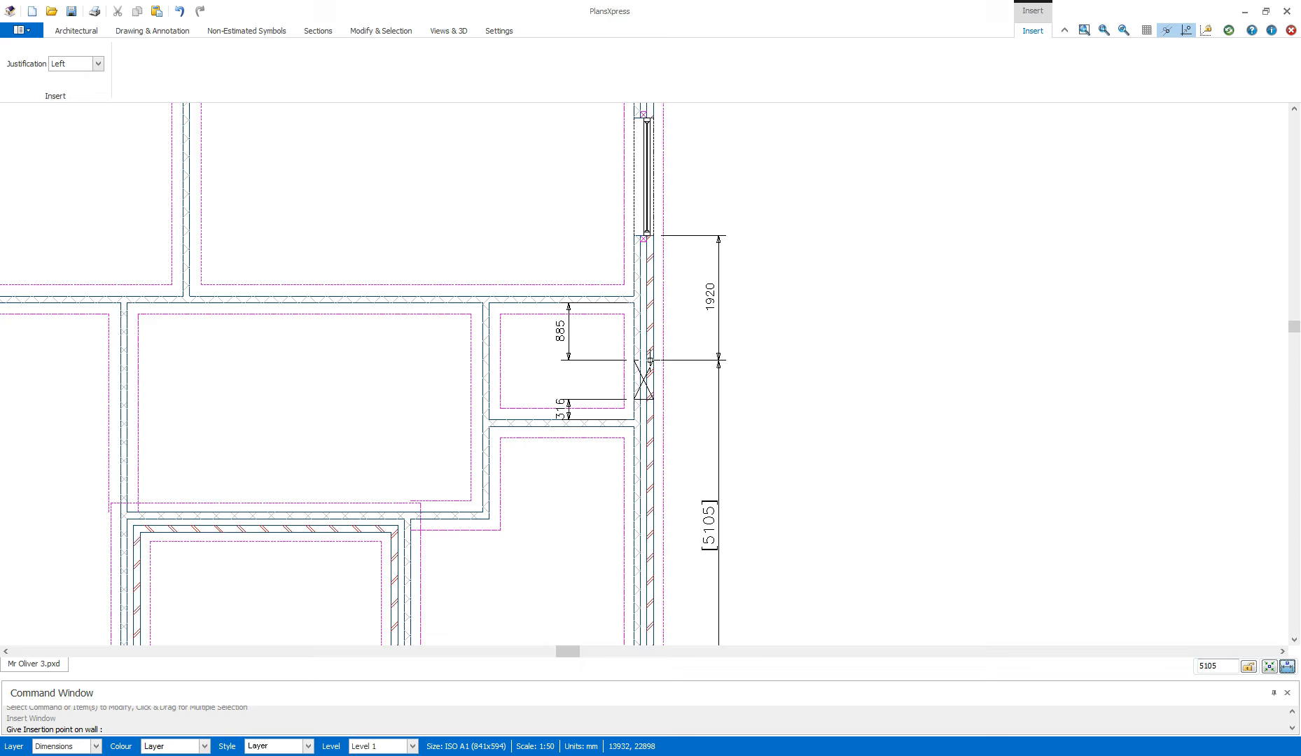
key(Tab)
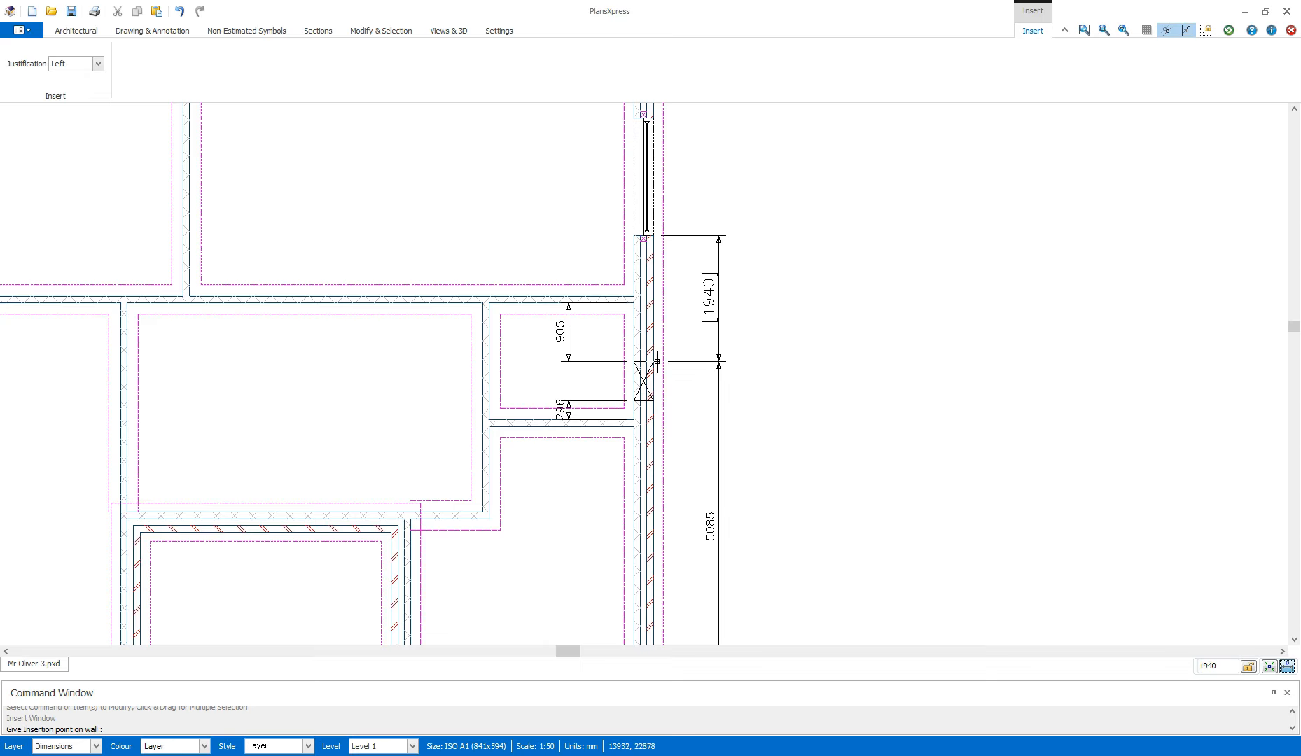
double_click(1221, 671)
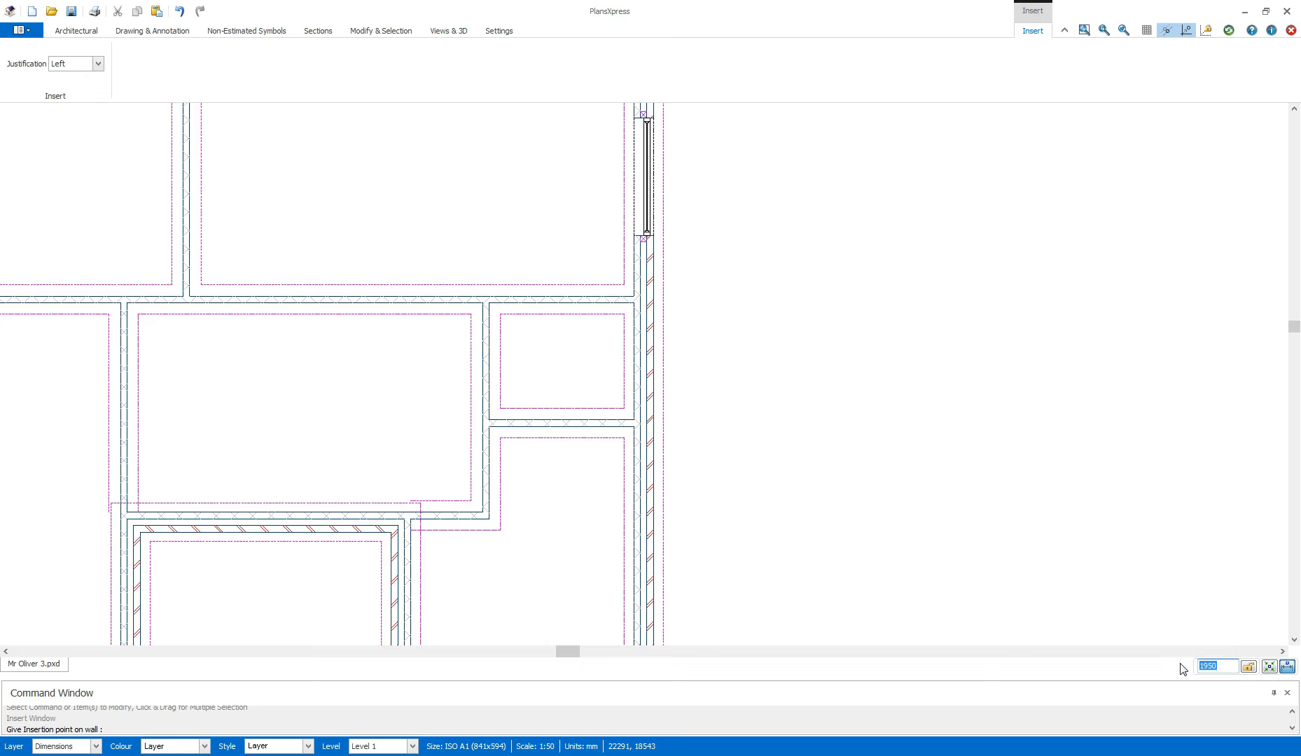
text(216)
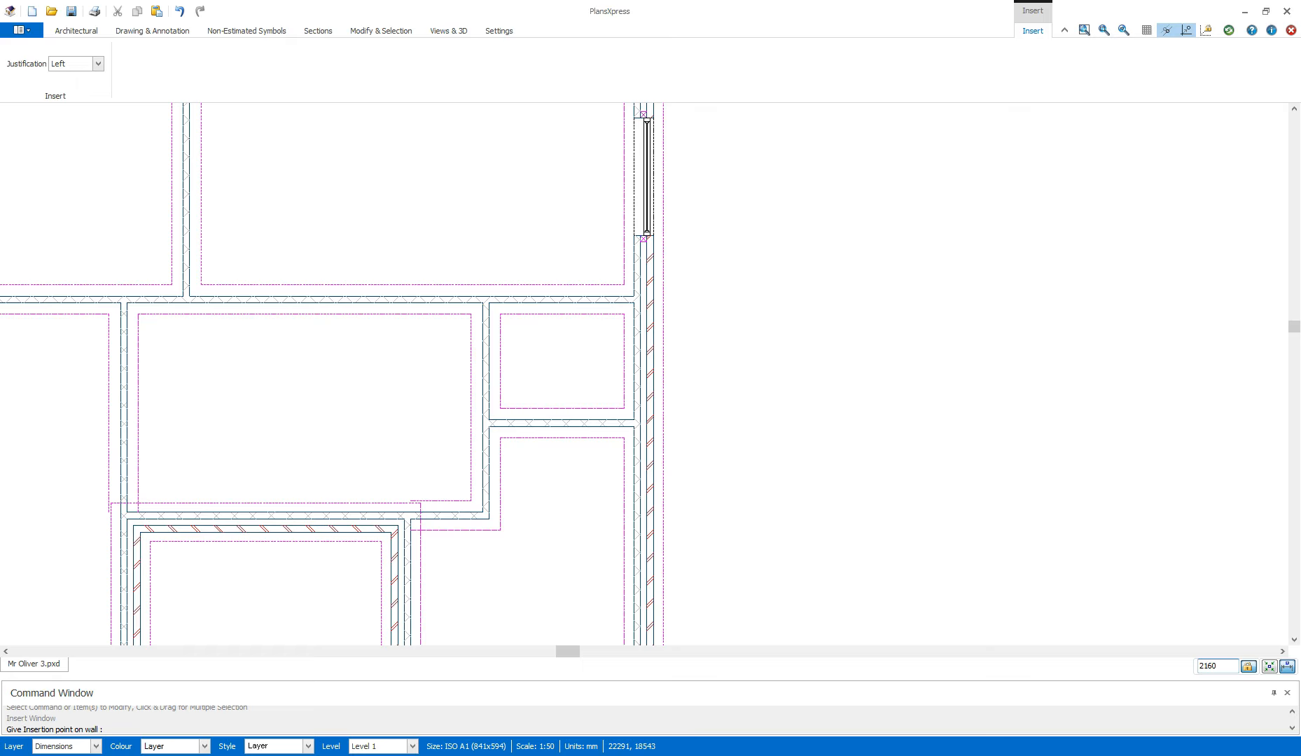
click(653, 363)
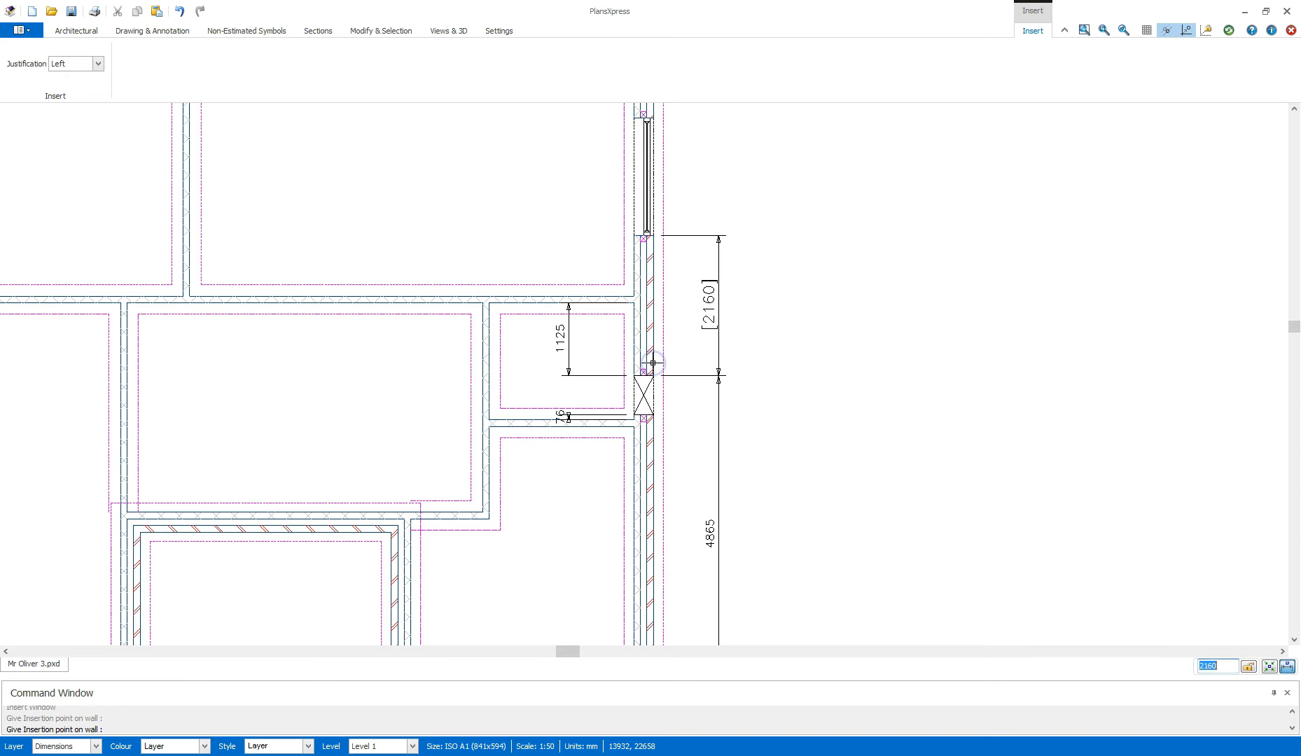
Insert a left-justified 600 x 1200 window in the central recess's external wall, 310 mm from the recess's right corner.
click(1230, 32)
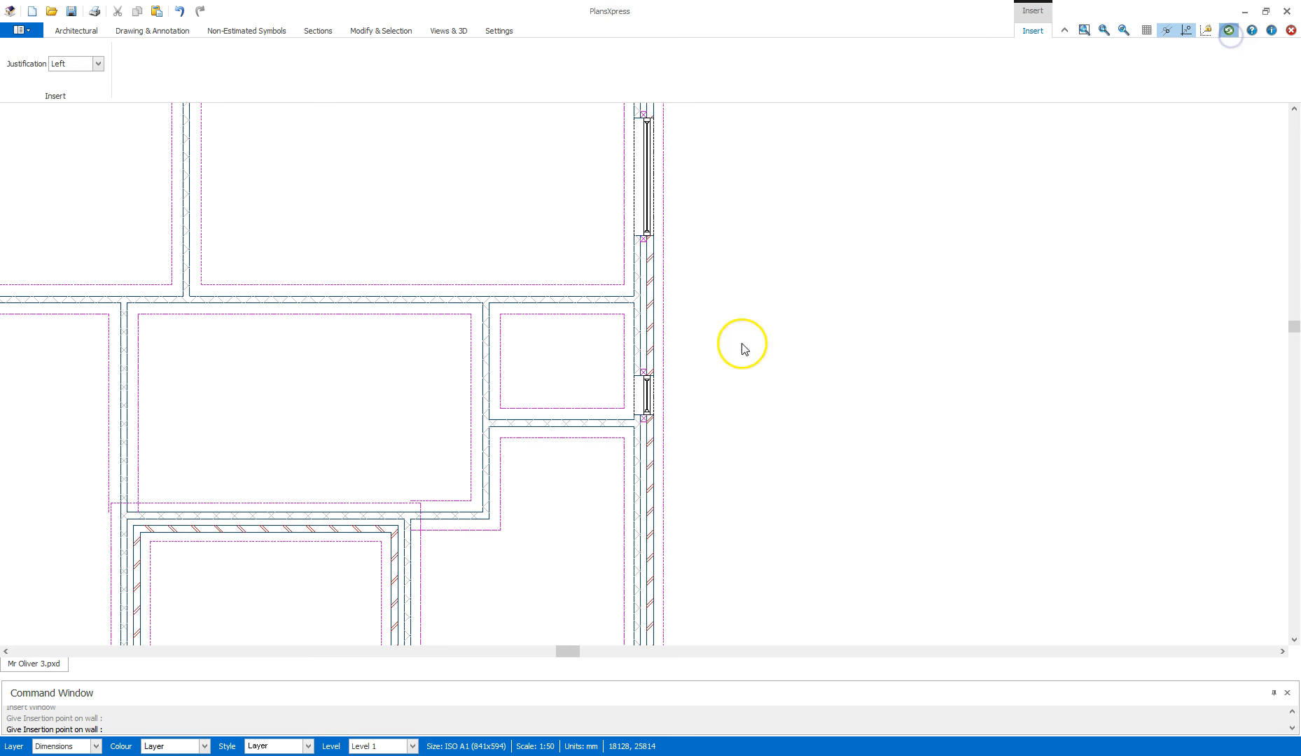
middle_drag(603, 479, 819, 421)
scroll(743, 387, up, 5)
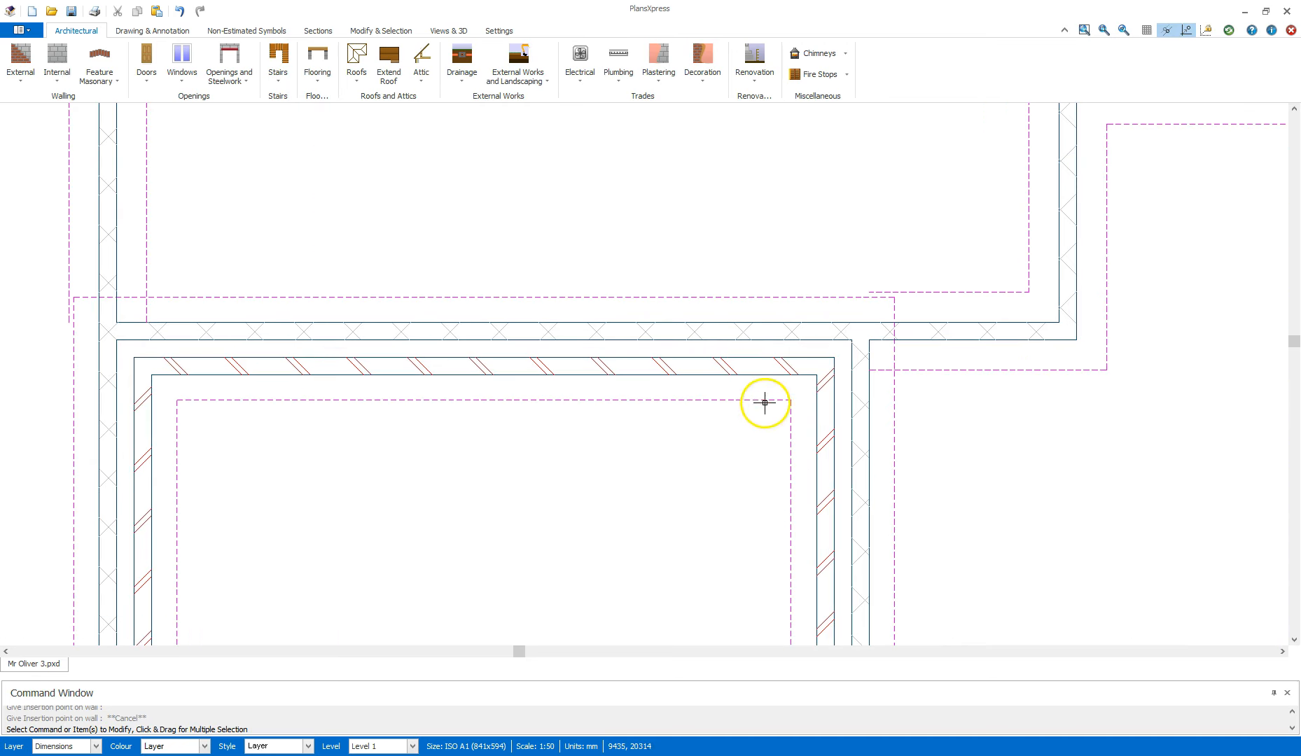
right_click(728, 451)
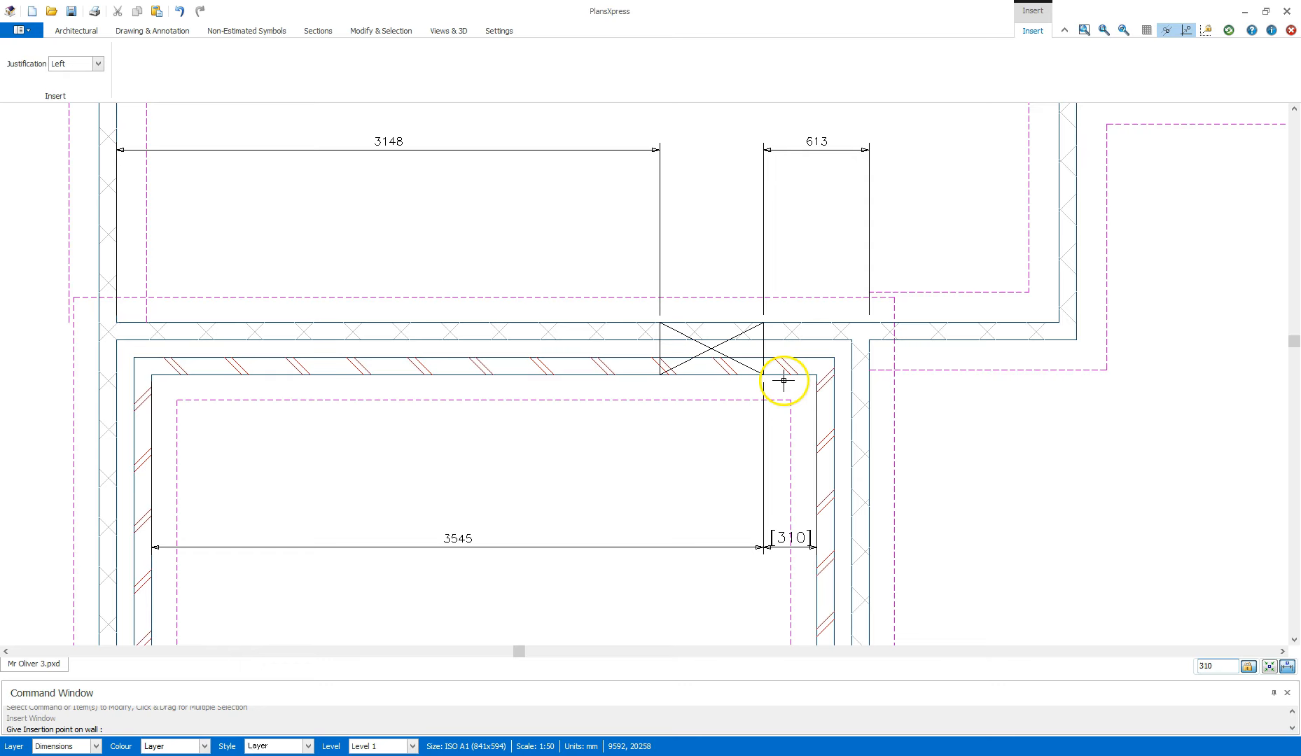
click(783, 380)
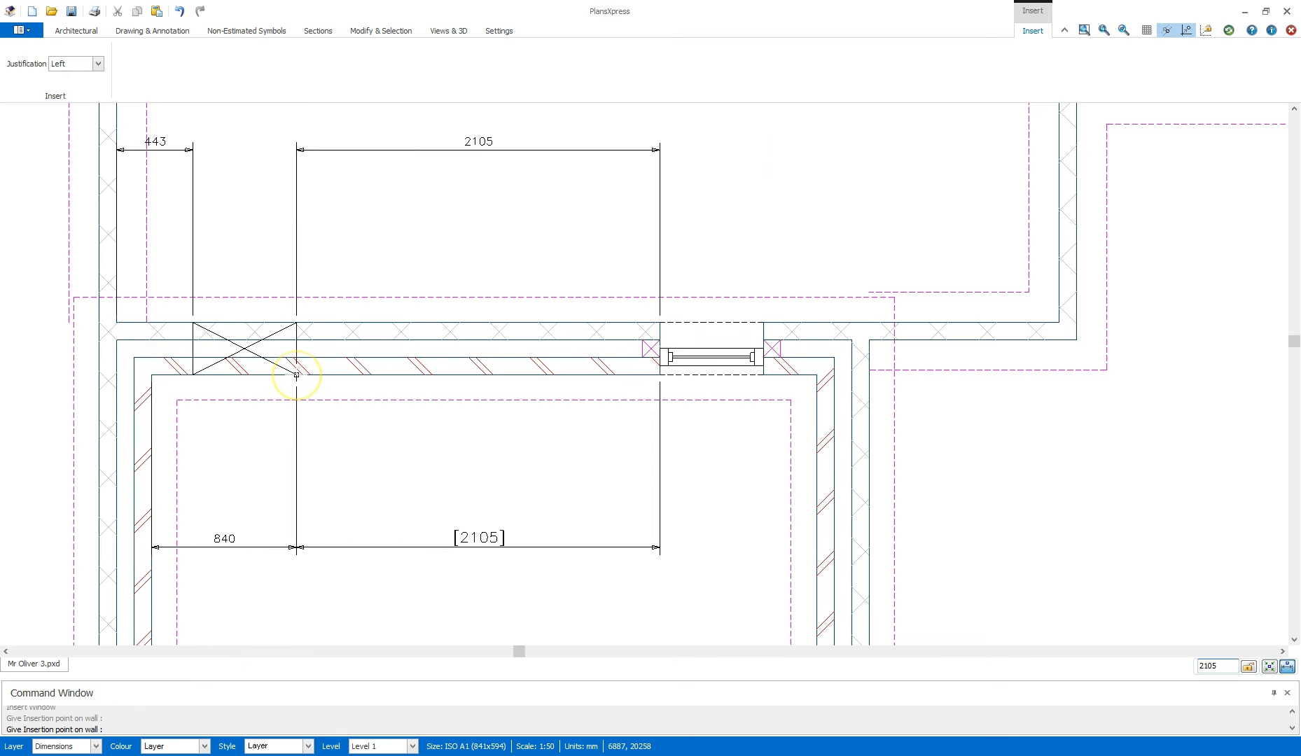
Insert a right-justified 600 x 1200 window in the same recess wall, 310 mm from the recess's left corner, and end the insertion.
click(98, 64)
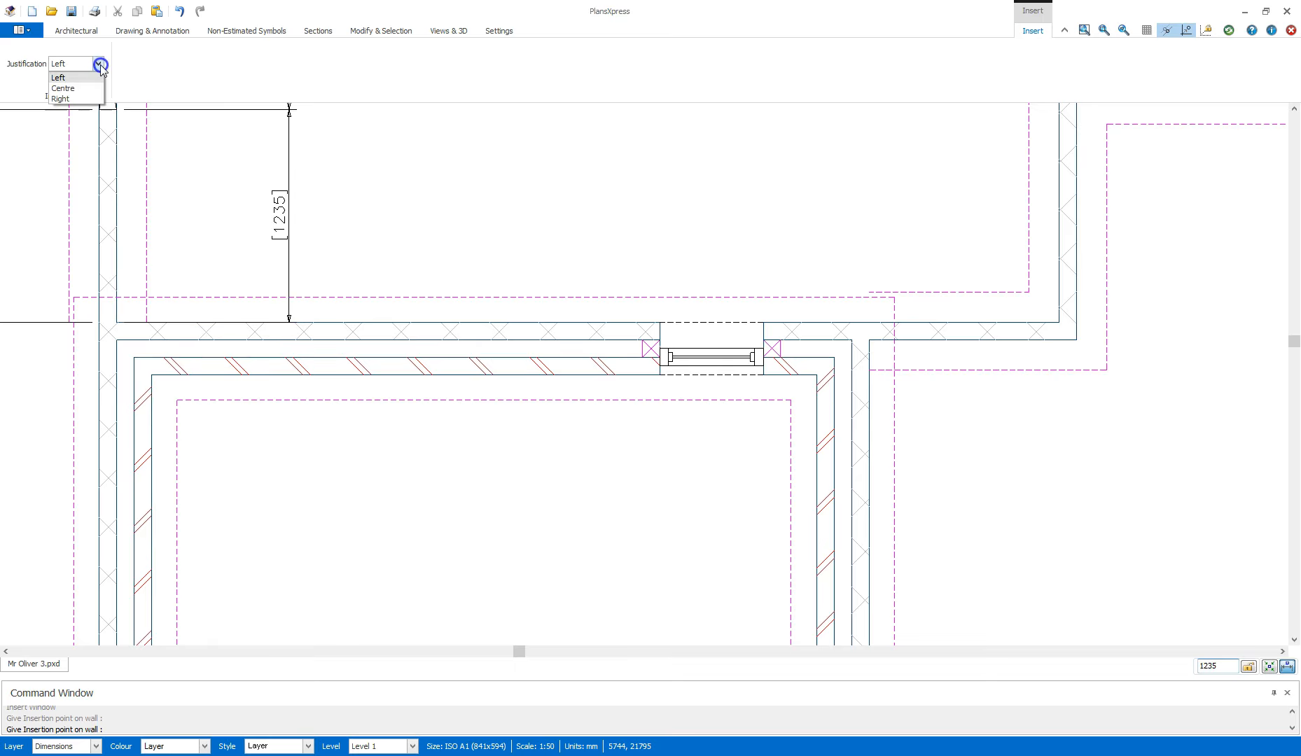
click(60, 99)
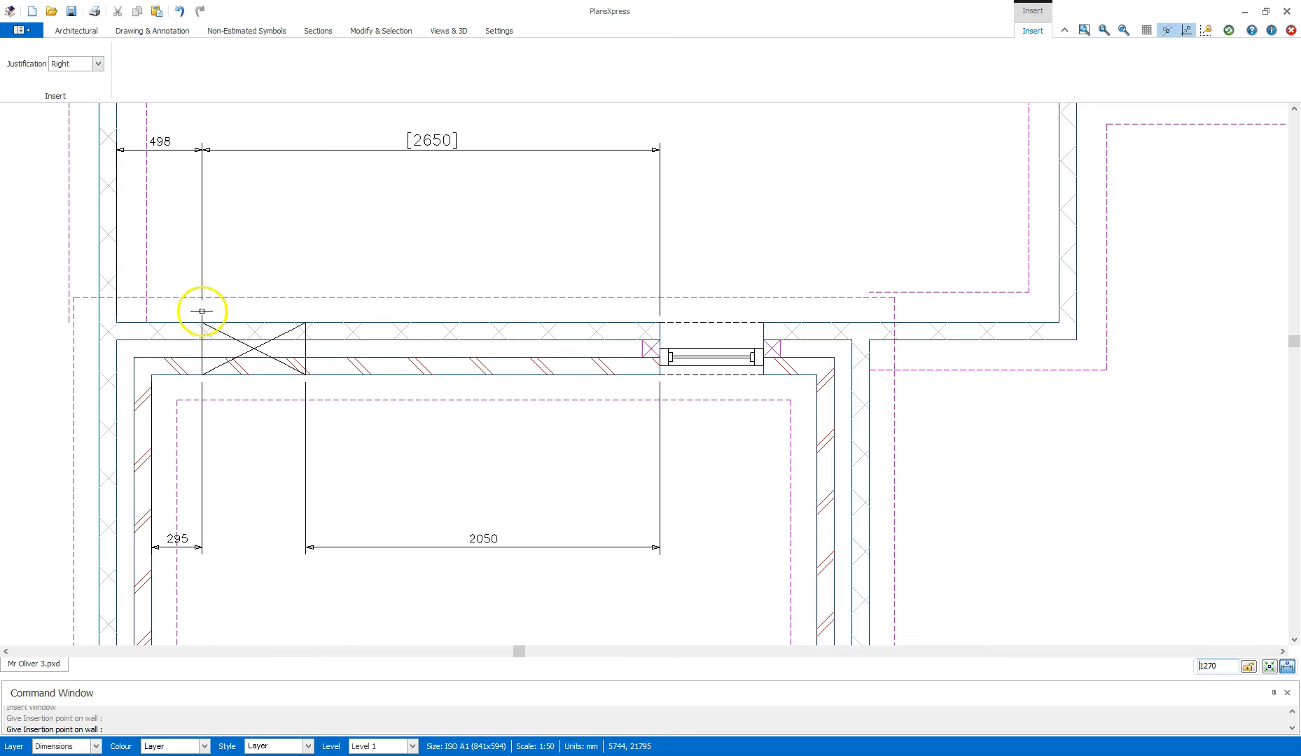
key(Tab)
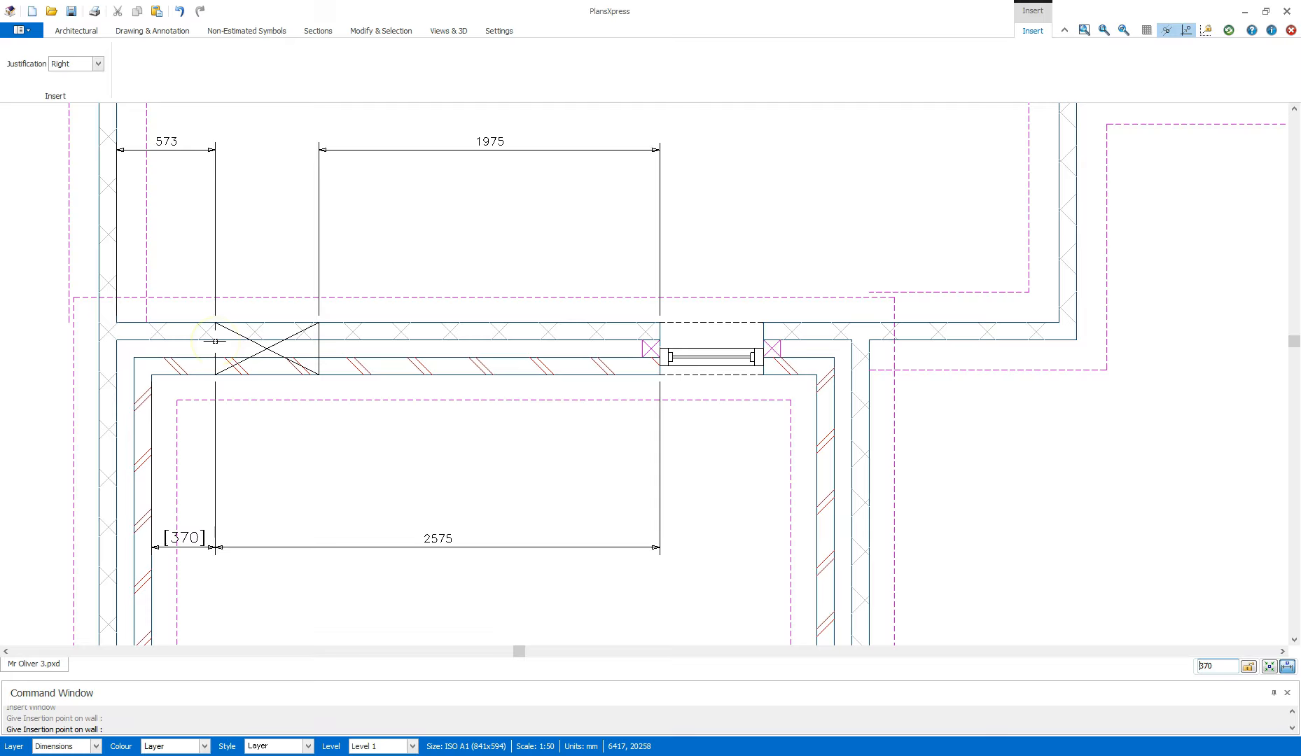
click(220, 371)
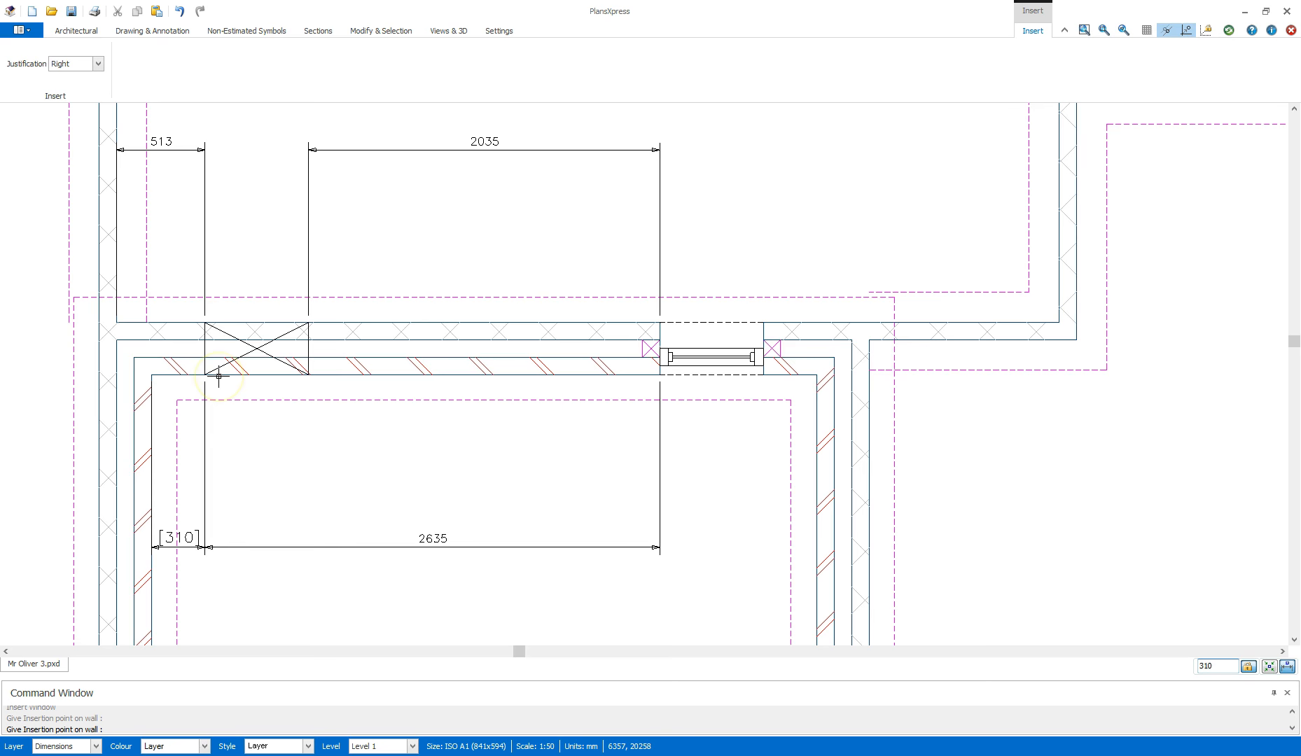
click(218, 376)
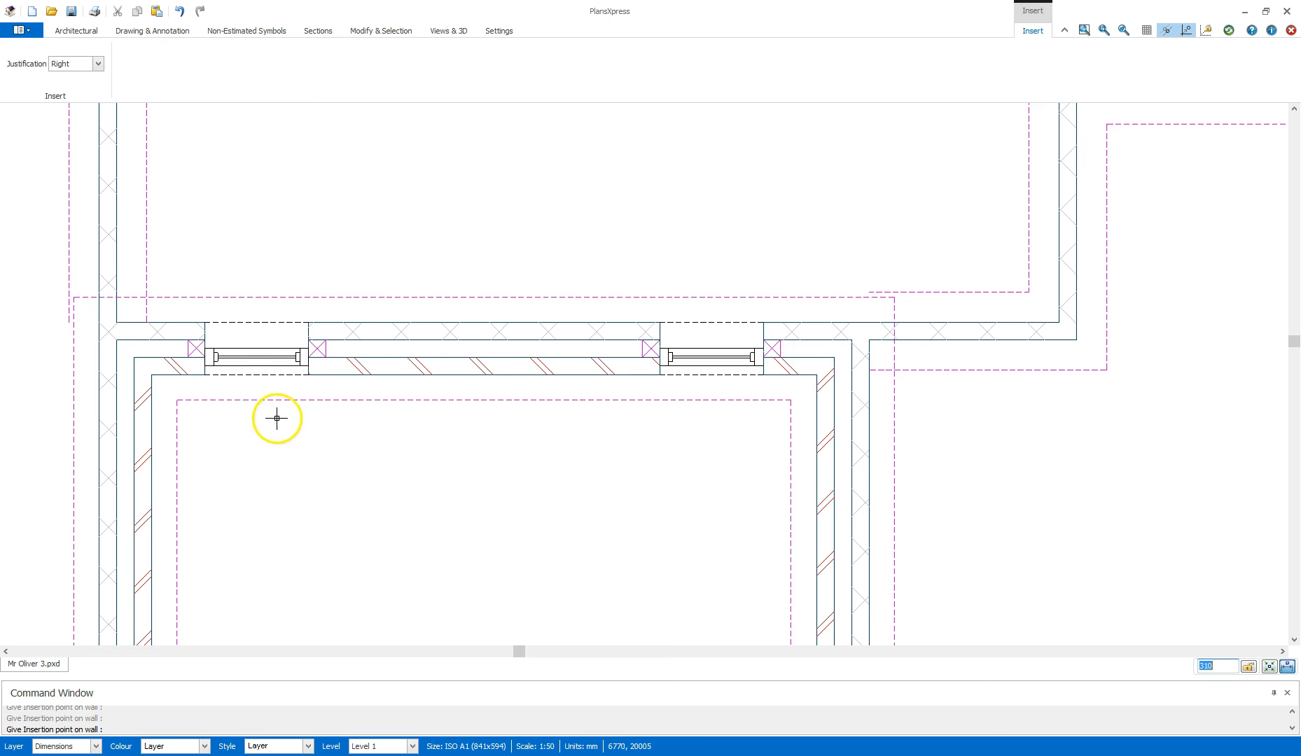
scroll(396, 374, down, 4)
right_click(404, 416)
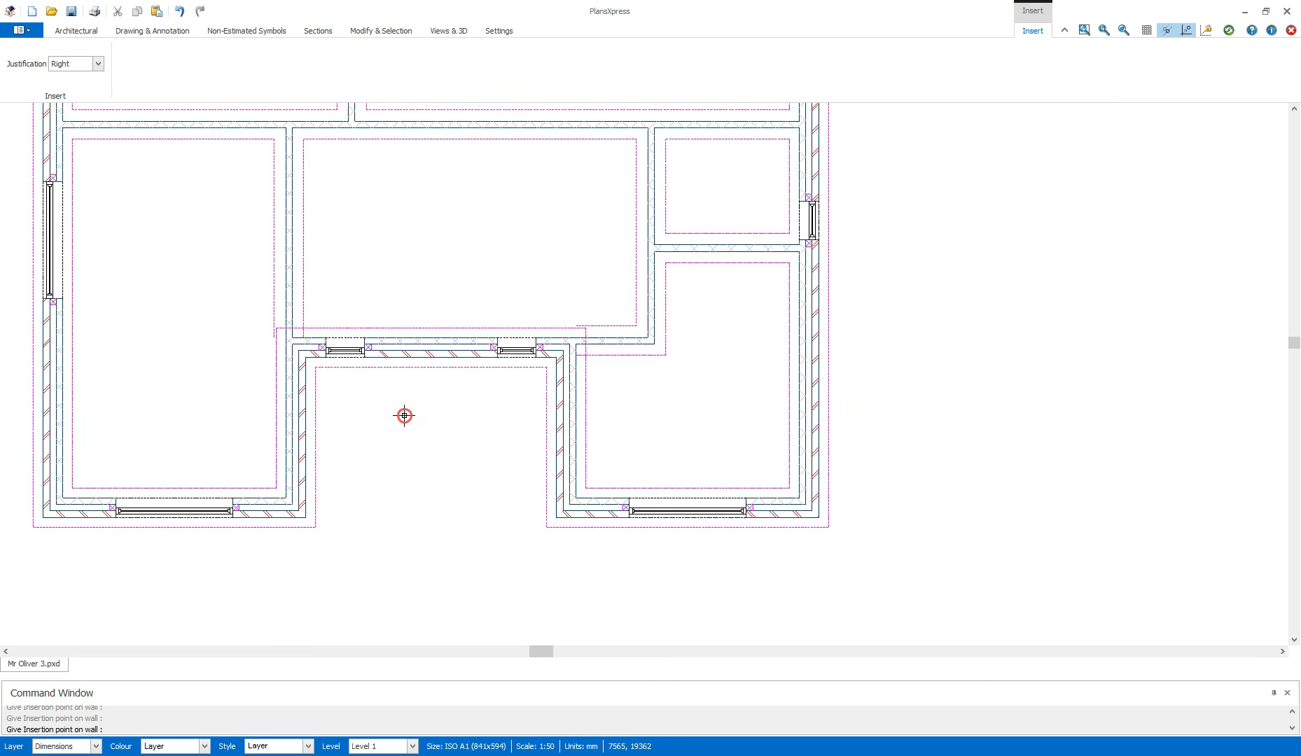
Examine the house's walls and windows from the front and from above in the textured 3D preview, and close the preview.
scroll(401, 408, down, 2)
scroll(493, 377, down, 3)
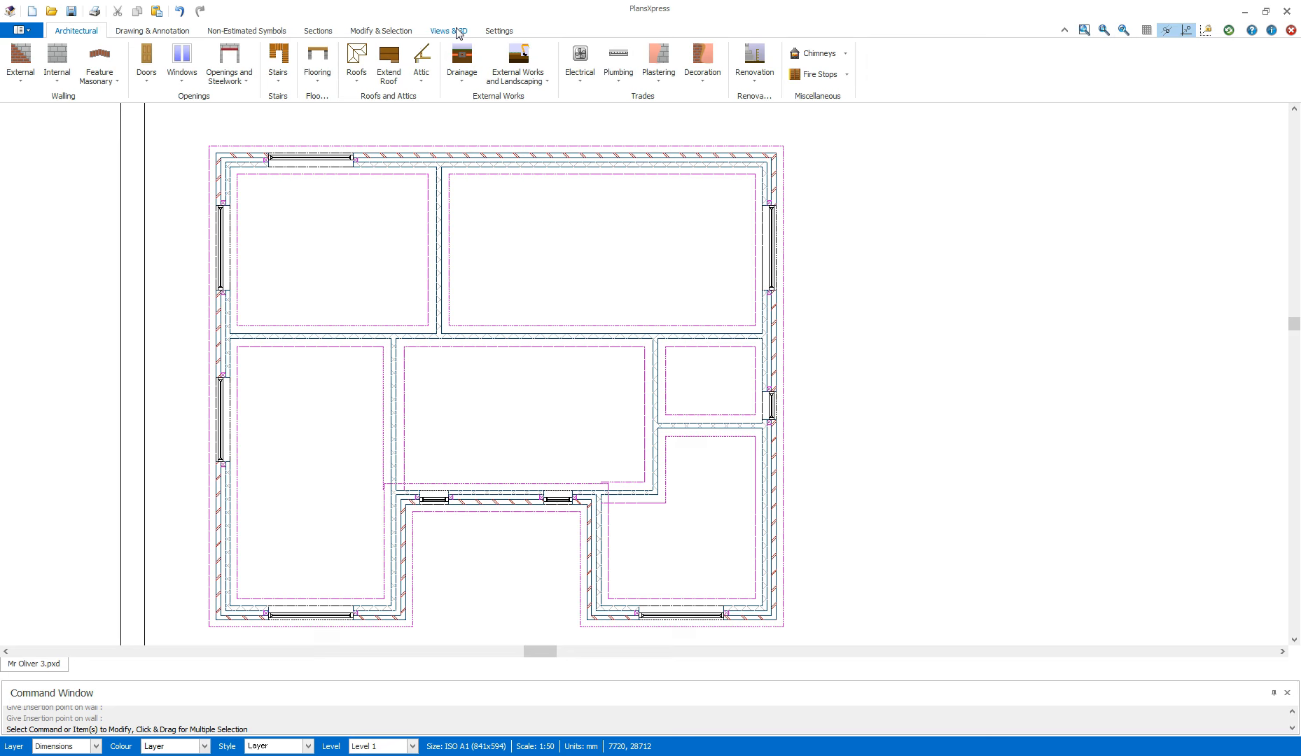
click(458, 32)
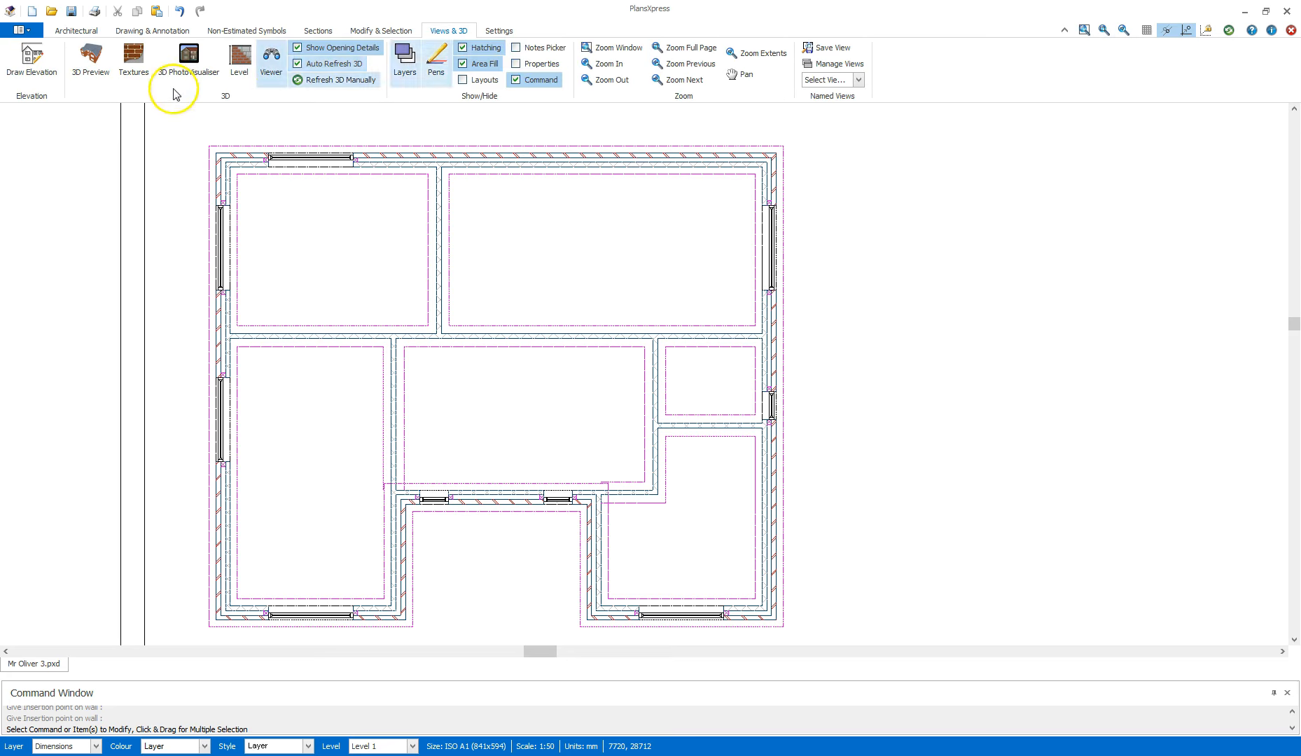
click(93, 59)
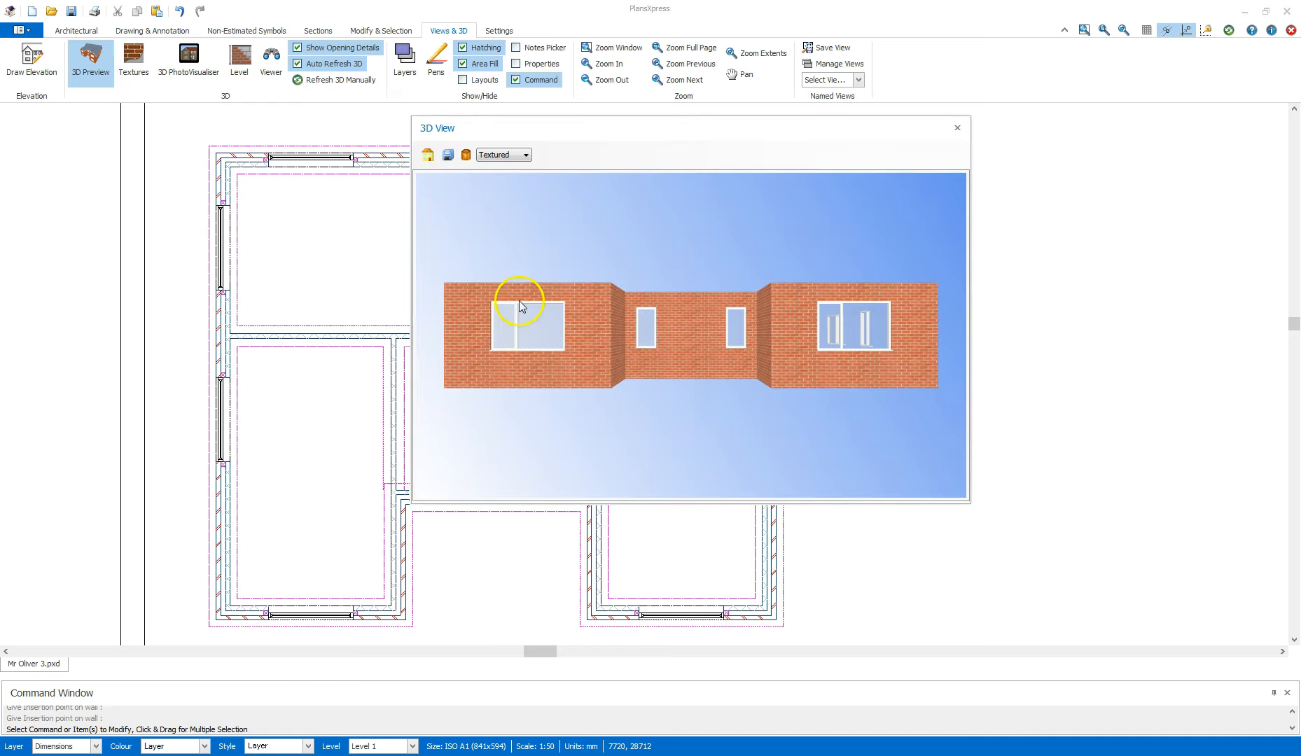
drag(501, 265, 644, 299)
drag(839, 378, 696, 367)
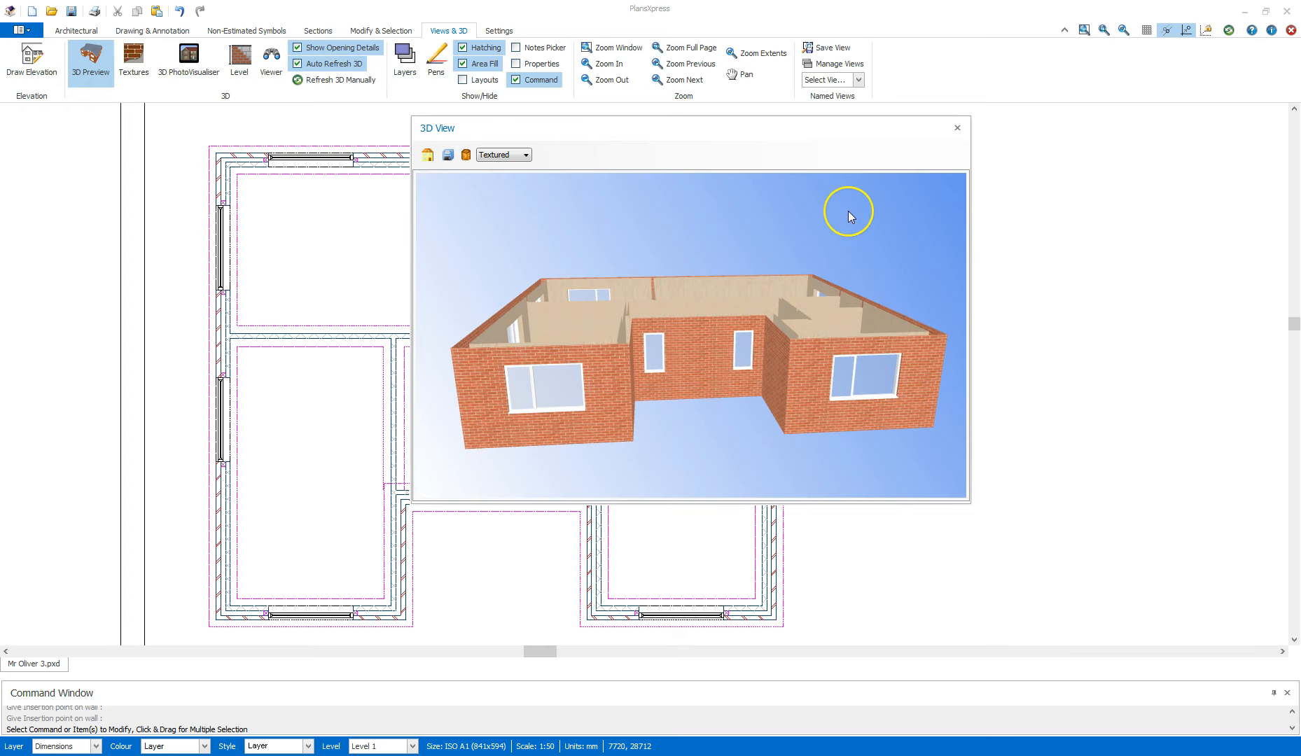
click(958, 127)
middle_drag(581, 273, 592, 270)
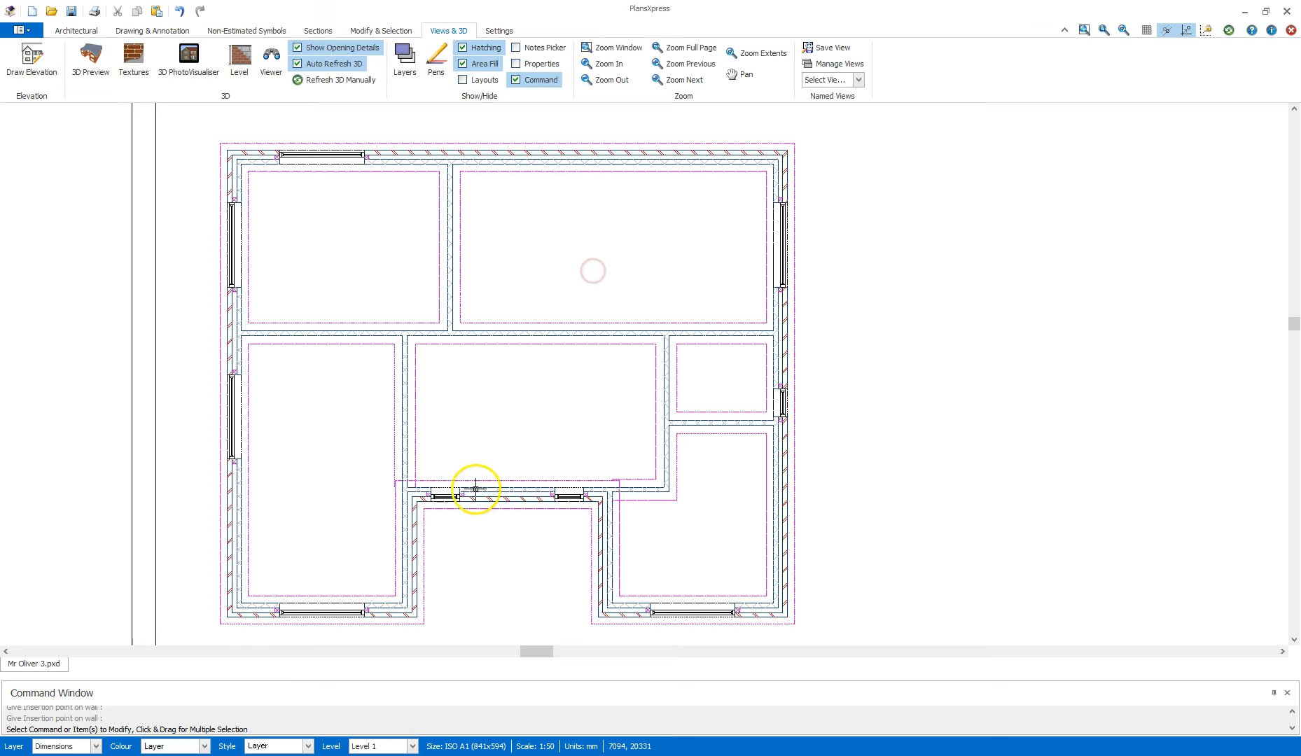
mouse_move(478, 484)
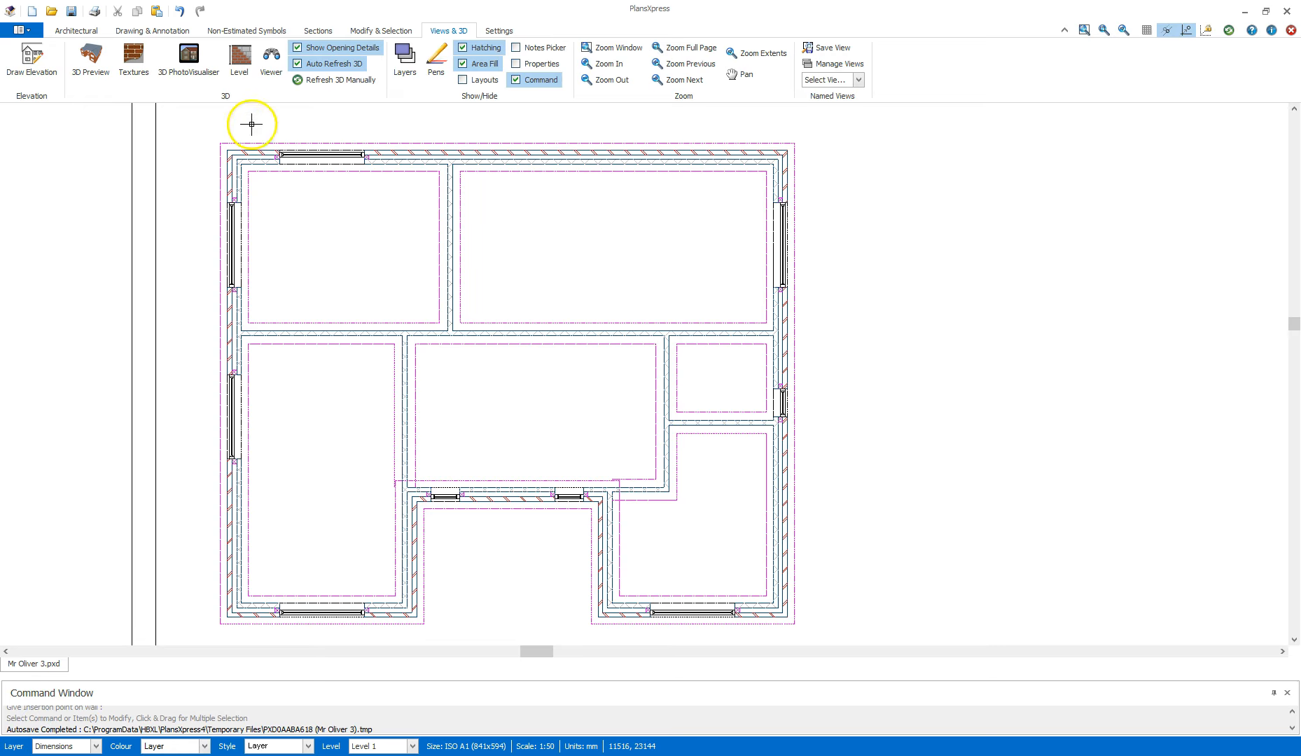
Save the drawing as a new PlansXpress file in the same folder, changing the number in the file name to 4.
click(19, 30)
click(119, 106)
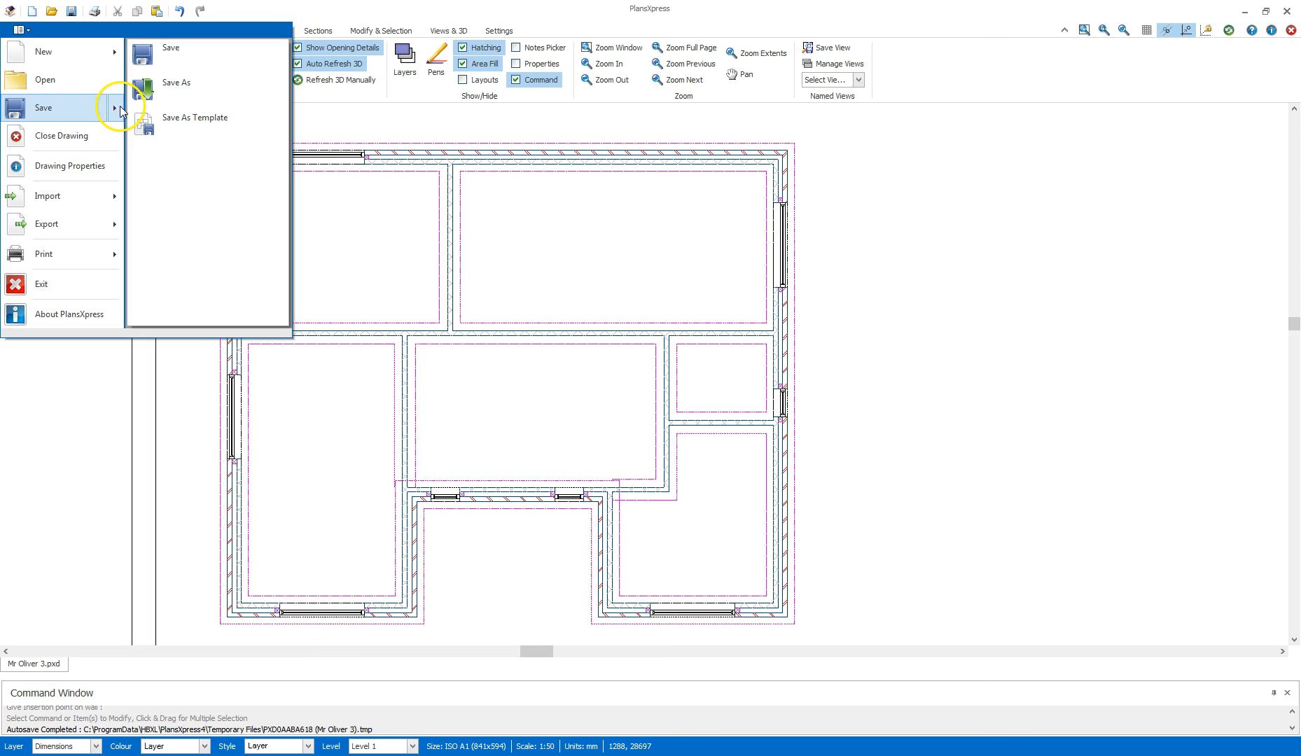
click(157, 94)
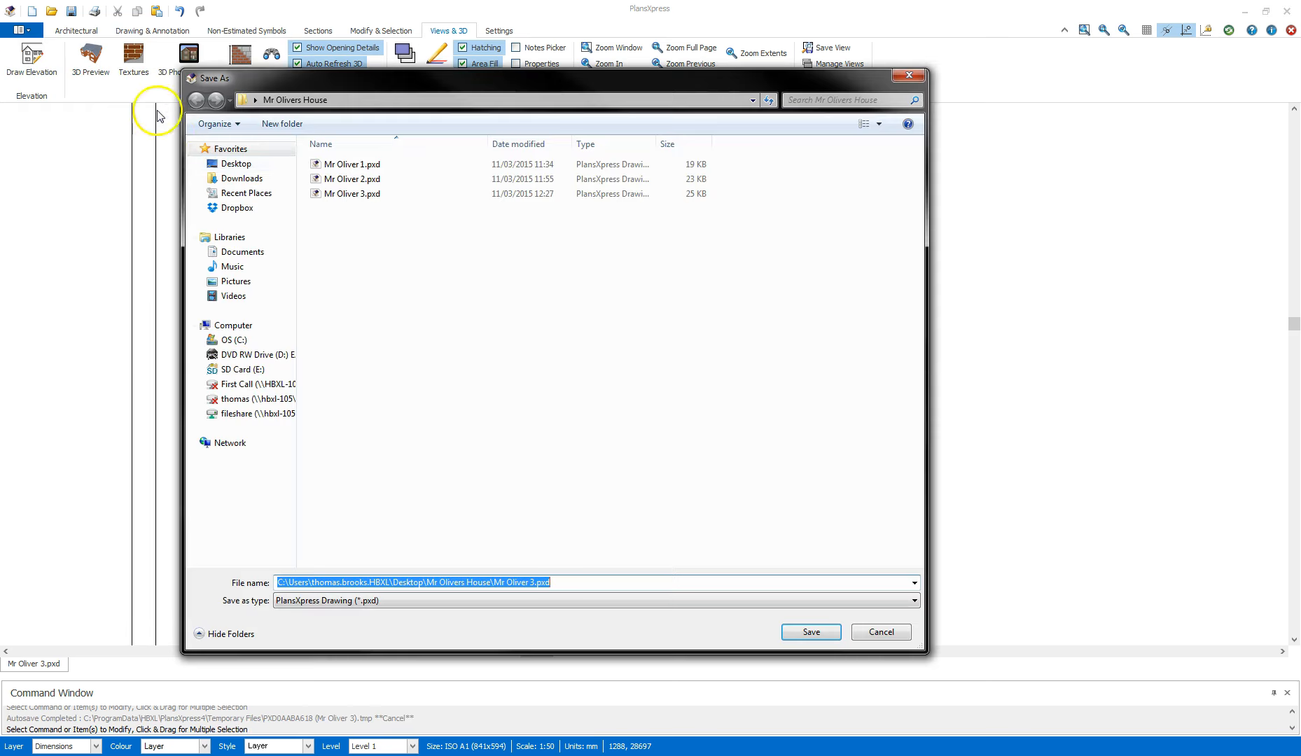
drag(565, 582, 542, 581)
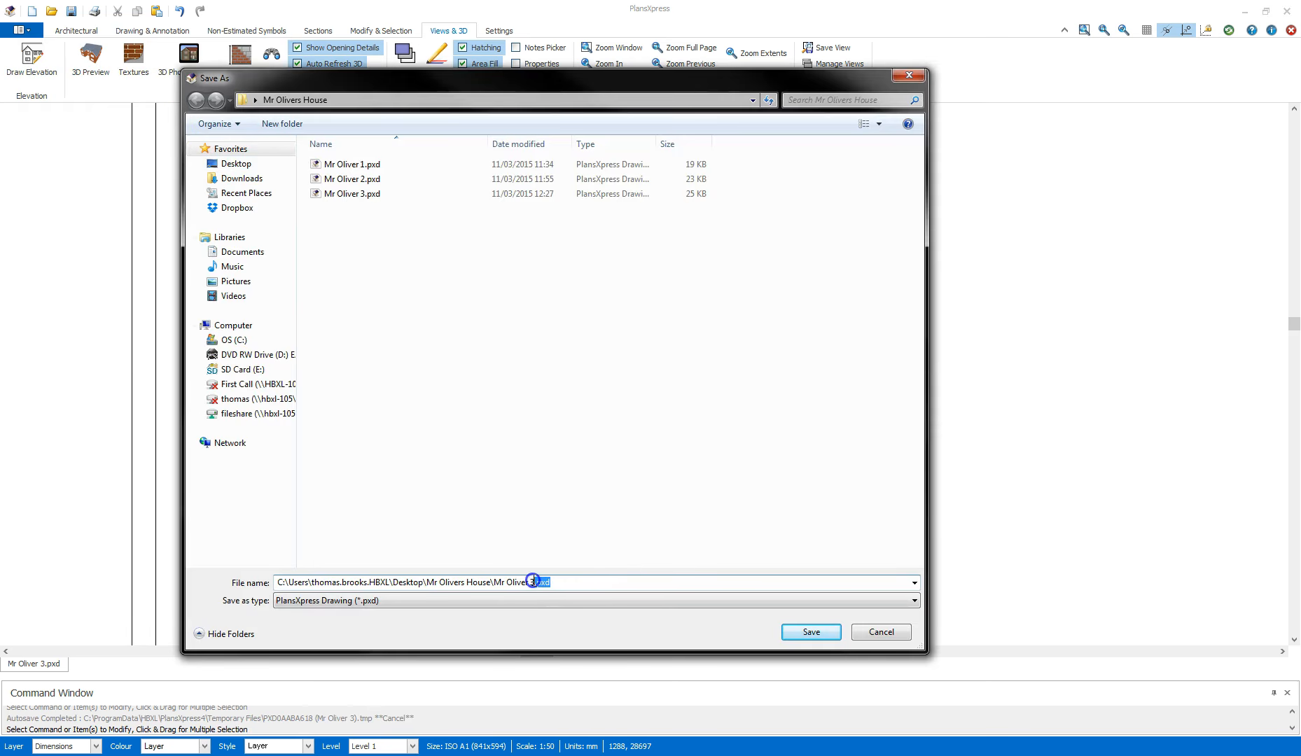
click(809, 632)
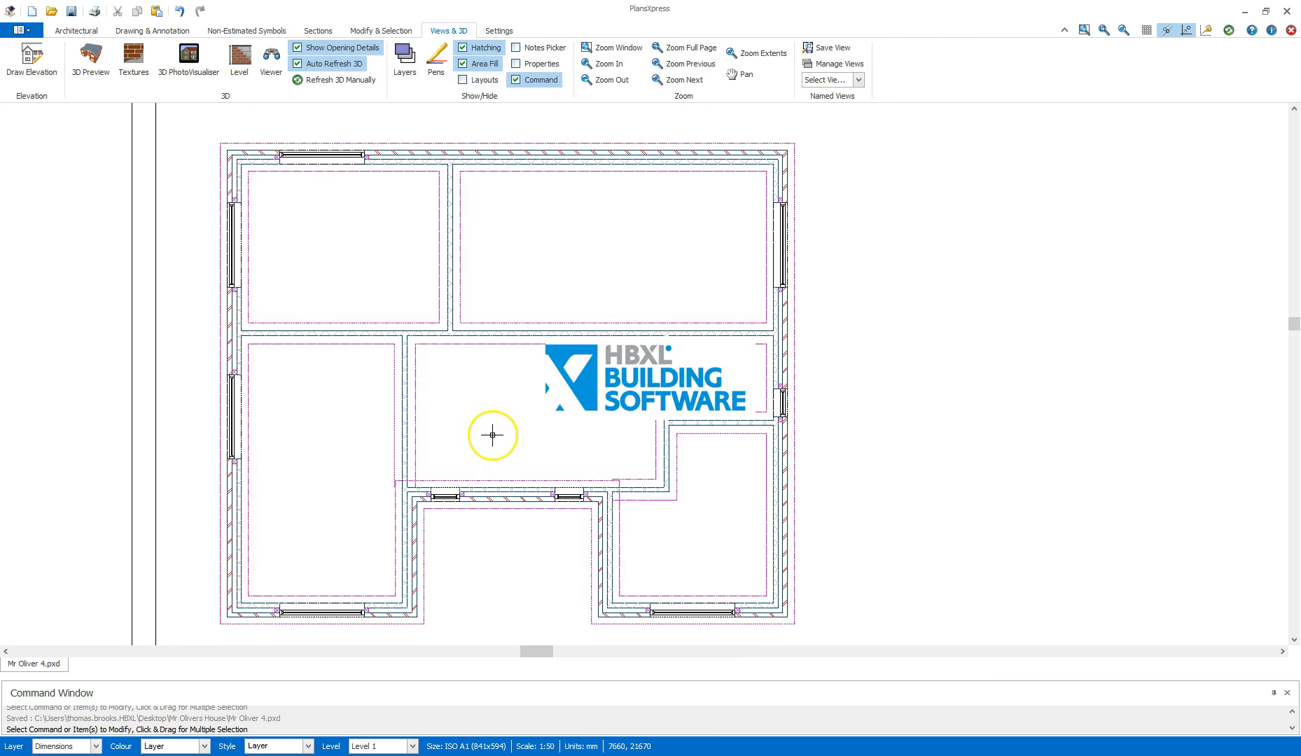